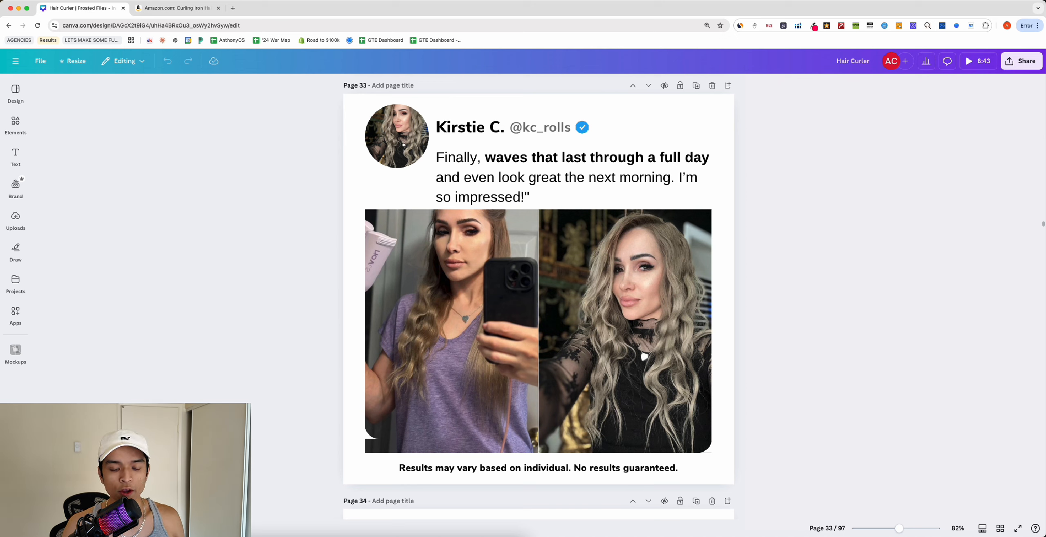
{"action": "left_click", "coordinate": [433, 282]}
{"action": "left_click", "coordinate": [301, 358]}
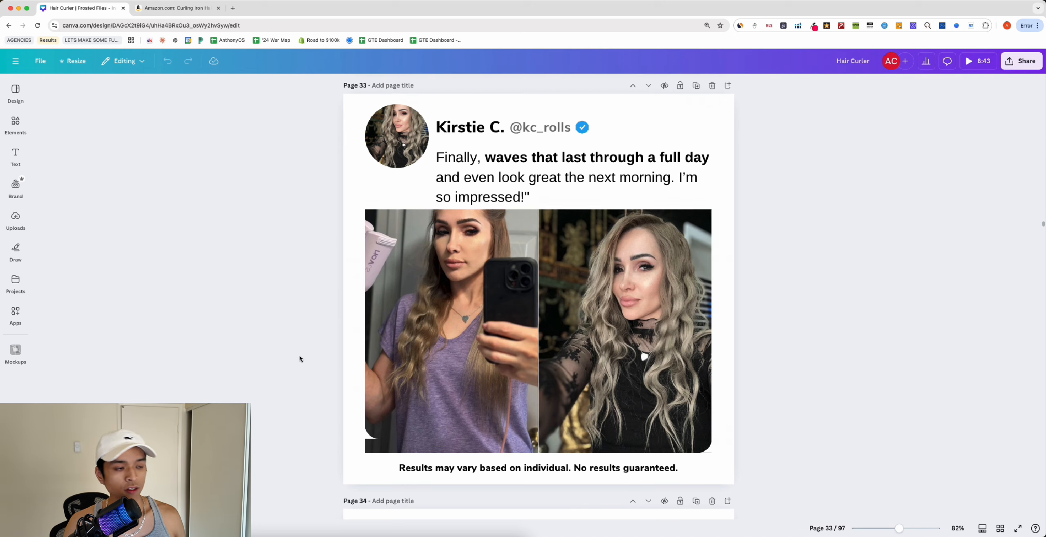
{"action": "left_click", "coordinate": [495, 319]}
{"action": "left_click", "coordinate": [756, 300]}
{"action": "left_click", "coordinate": [664, 292]}
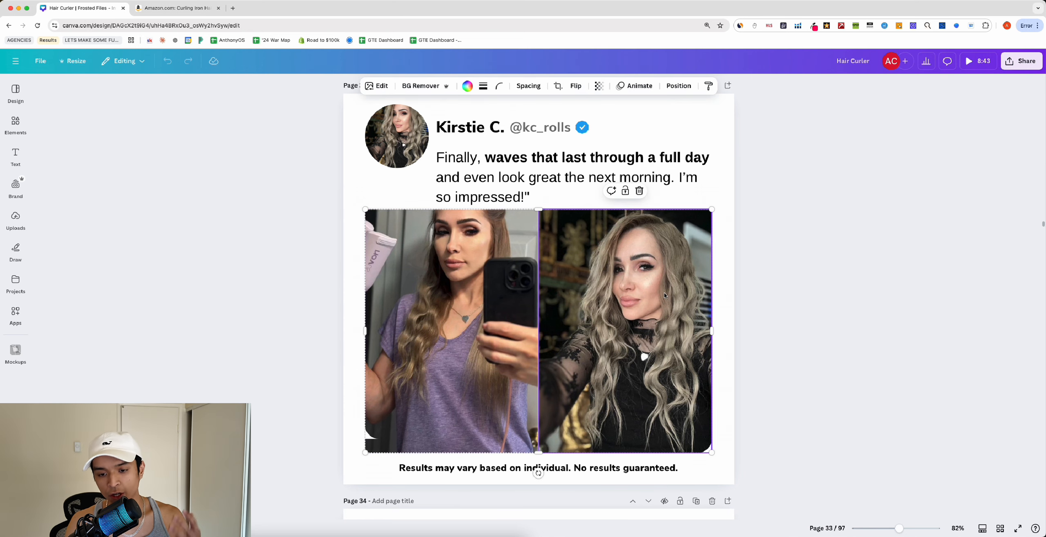
{"action": "left_click", "coordinate": [340, 376]}
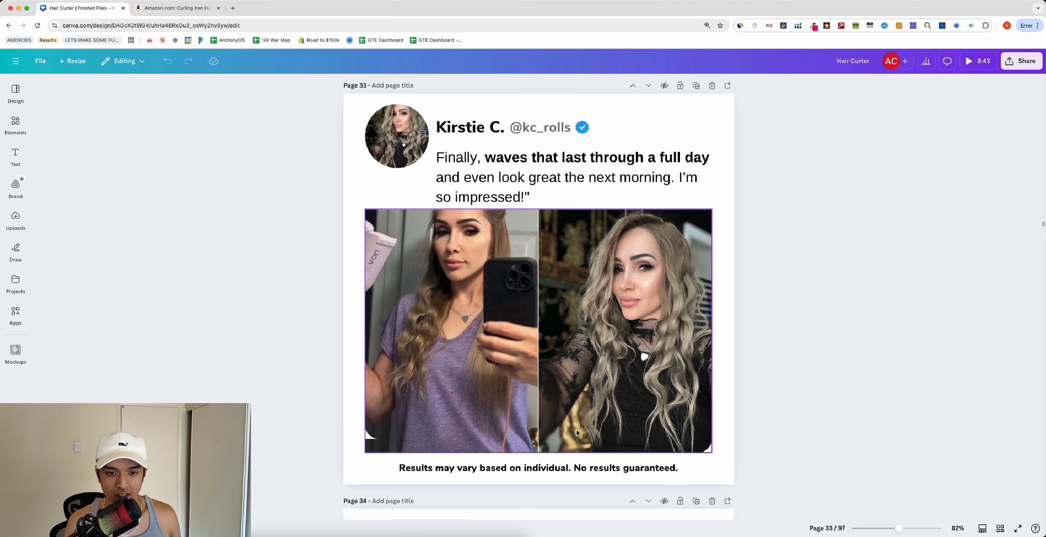
{"action": "left_click", "coordinate": [482, 396]}
{"action": "left_click", "coordinate": [670, 374]}
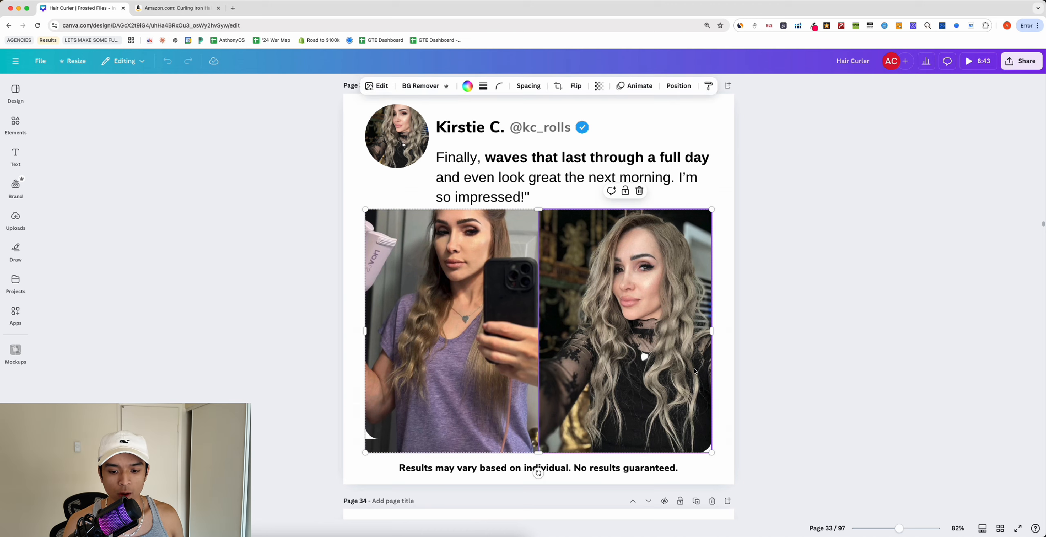
{"action": "left_click", "coordinate": [682, 459]}
{"action": "left_click", "coordinate": [675, 466]}
{"action": "left_click", "coordinate": [862, 440]}
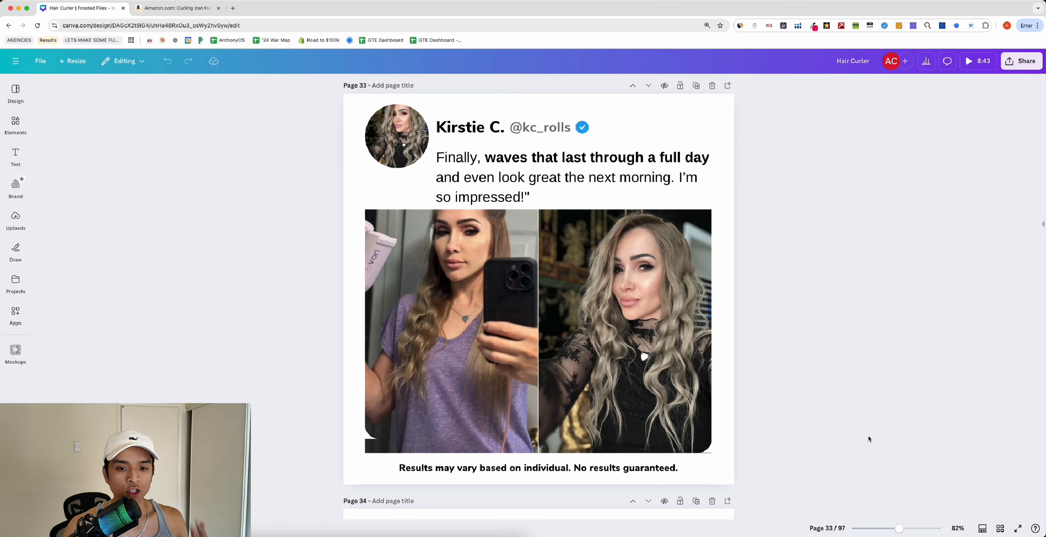
{"action": "left_click", "coordinate": [605, 193]}
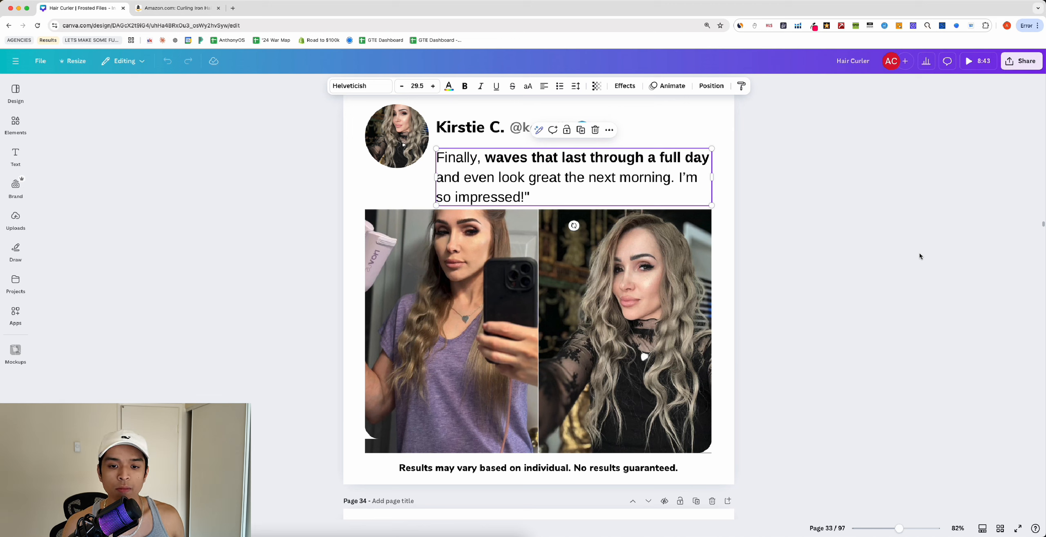
{"action": "left_click", "coordinate": [918, 254]}
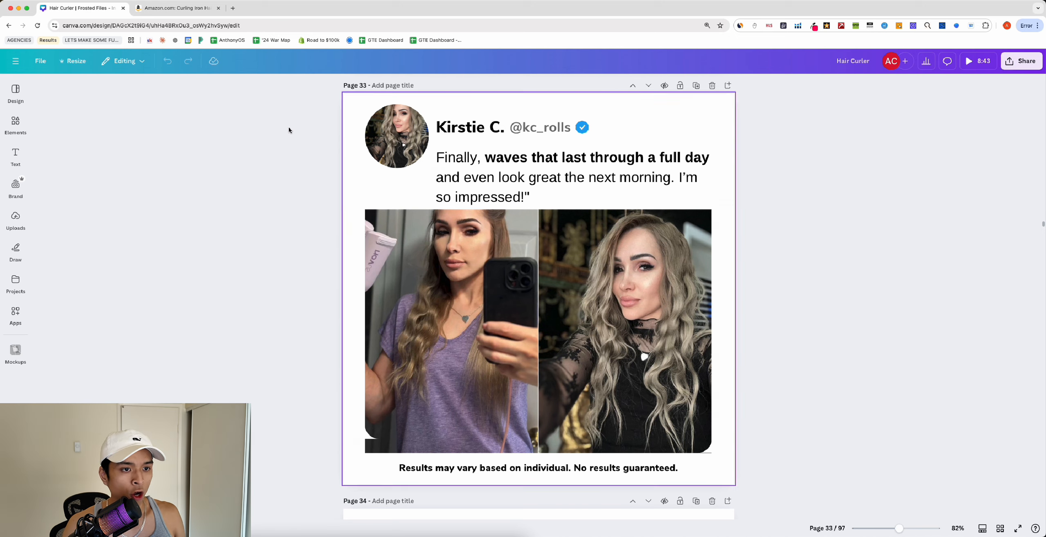
Step: Switch to the Amazon curling iron listing and open its customer reviews filtered to 5 star only
{"action": "left_click", "coordinate": [182, 8]}
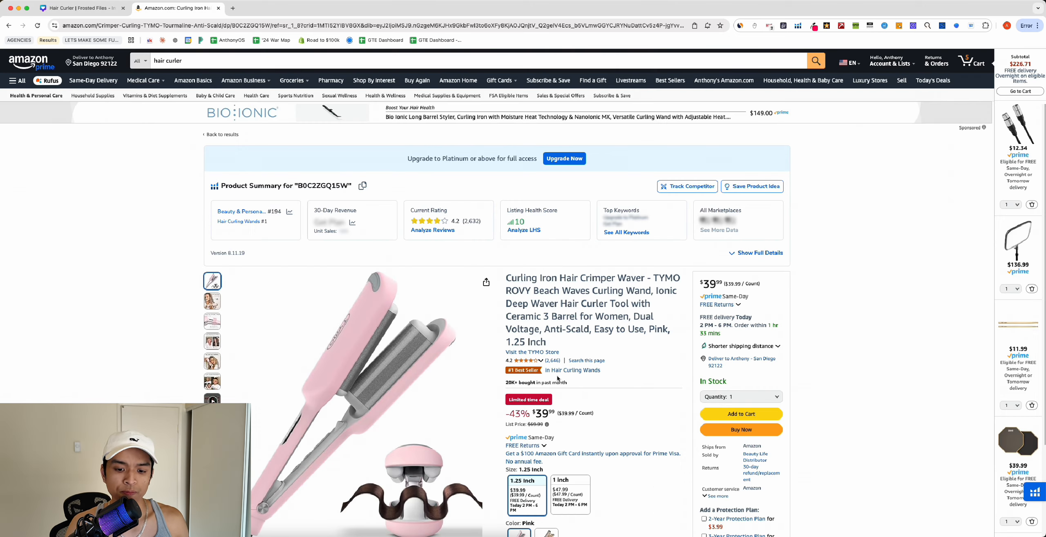
{"action": "left_click", "coordinate": [553, 361]}
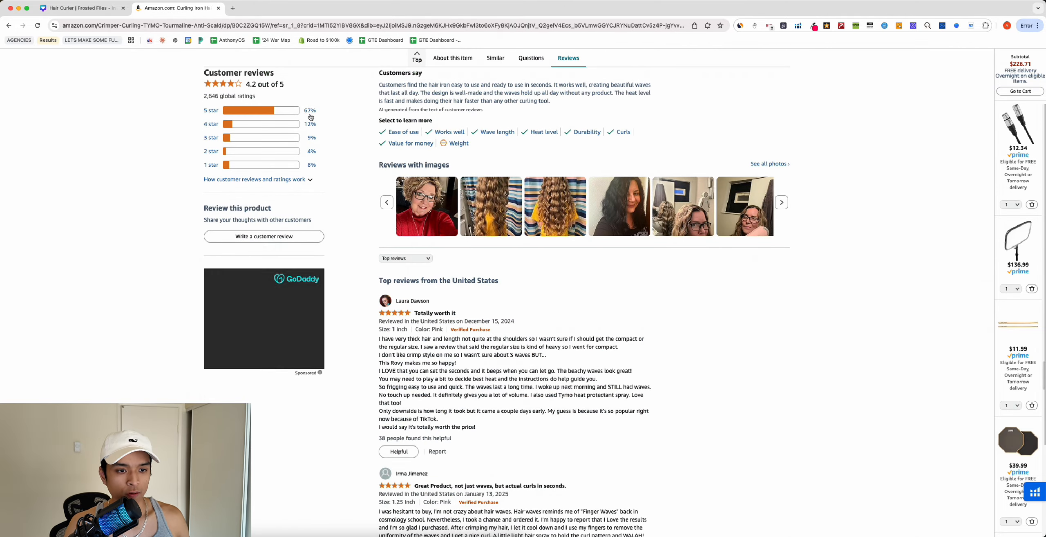
{"action": "left_click", "coordinate": [310, 111]}
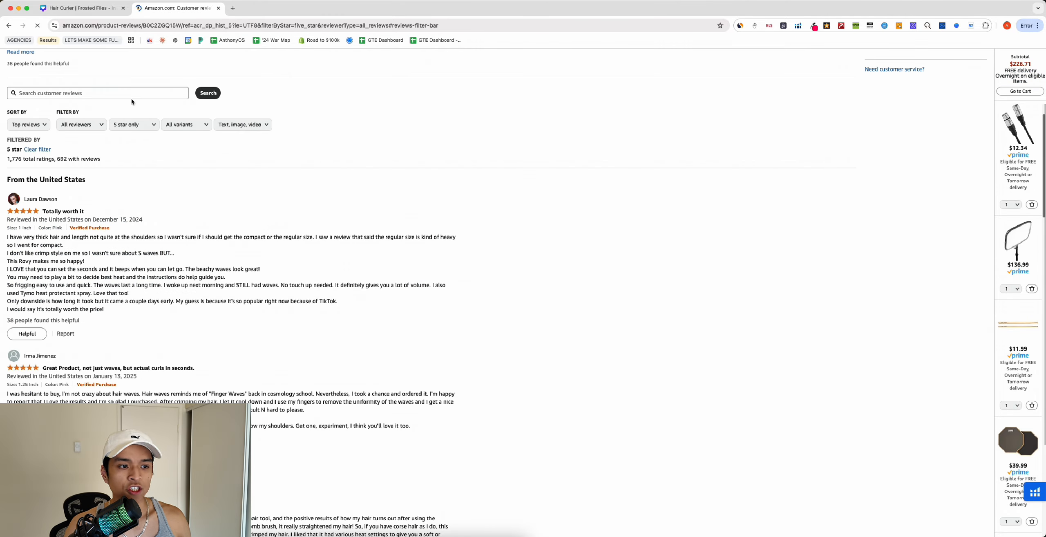
{"action": "left_click", "coordinate": [135, 93]}
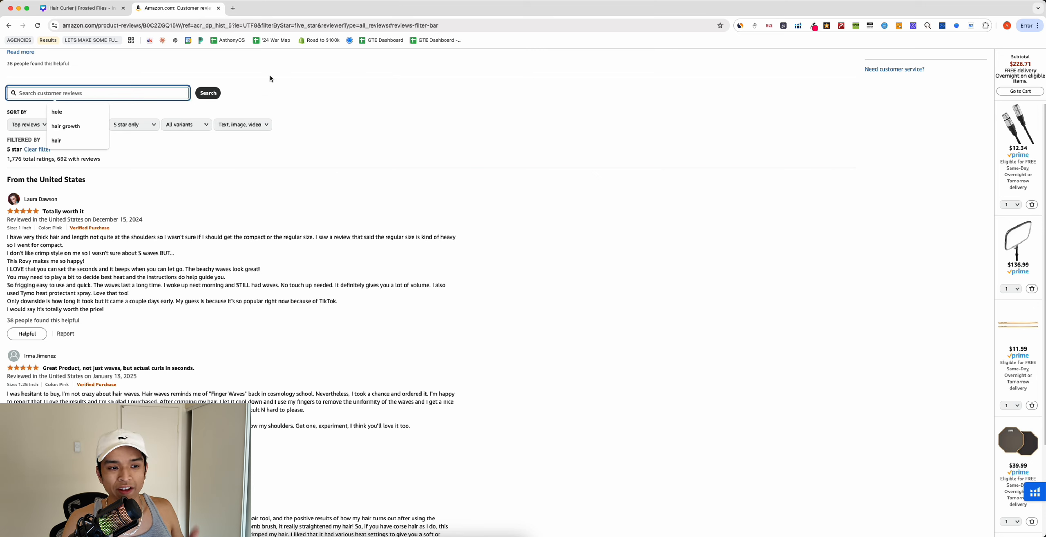
{"action": "left_click", "coordinate": [281, 77]}
Step: Switch to the Canva design and replace the page 33 testimonial text with "Get waves that last all day!!!!"
{"action": "left_click", "coordinate": [81, 8]}
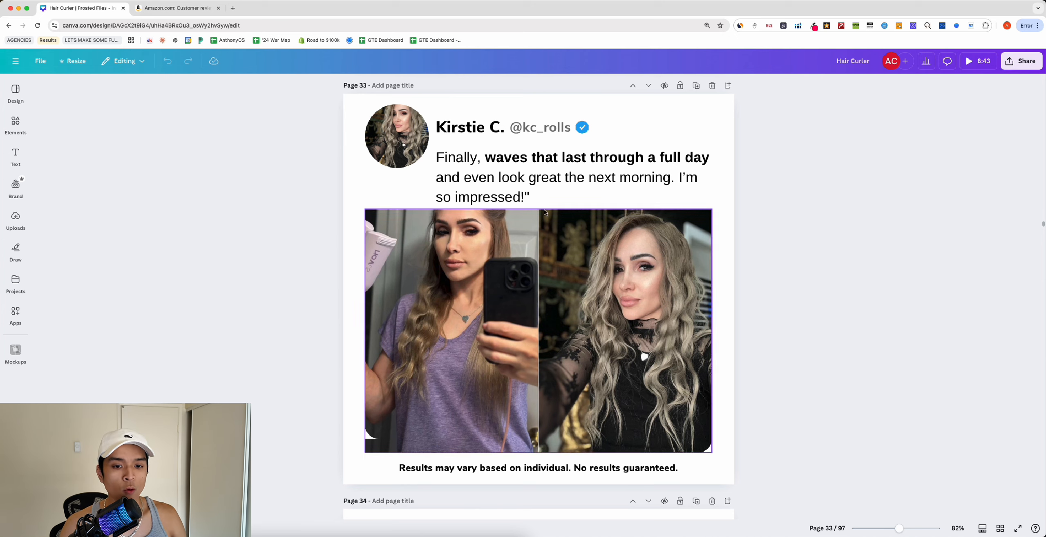
{"action": "left_click", "coordinate": [572, 190]}
{"action": "double_click", "coordinate": [572, 192]}
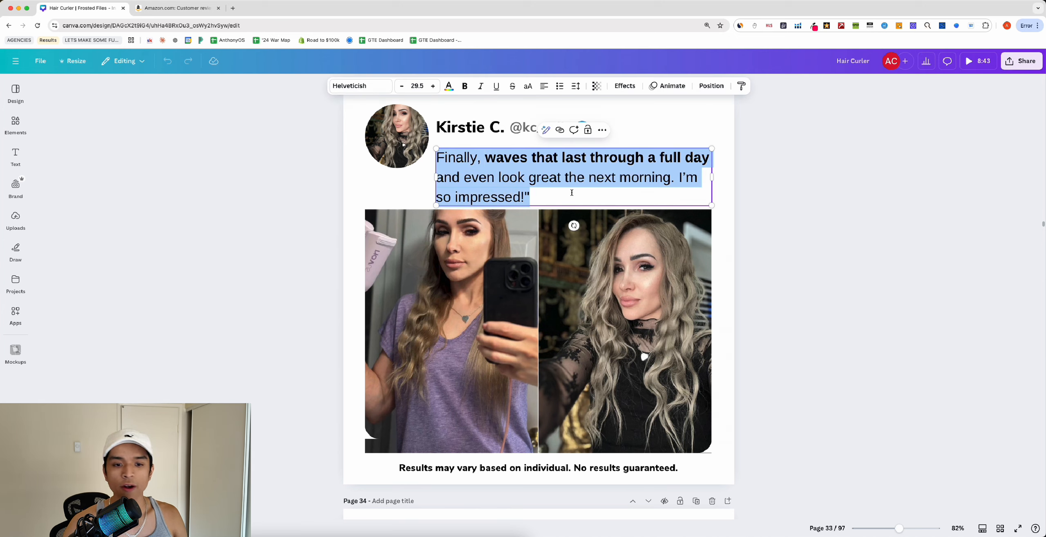
{"action": "type", "text": "Get waves "}
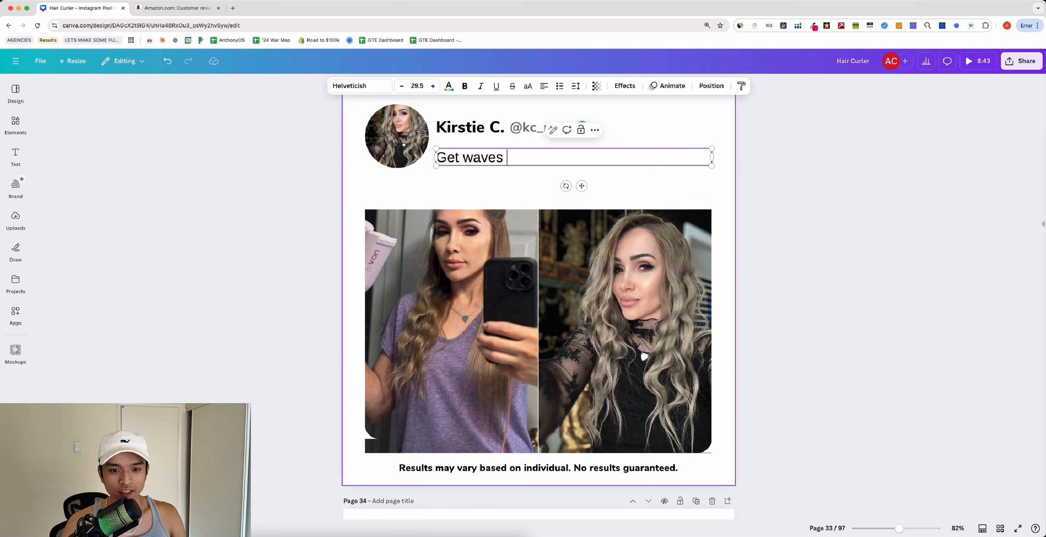
{"action": "type", "text": "that last all day!!!!"}
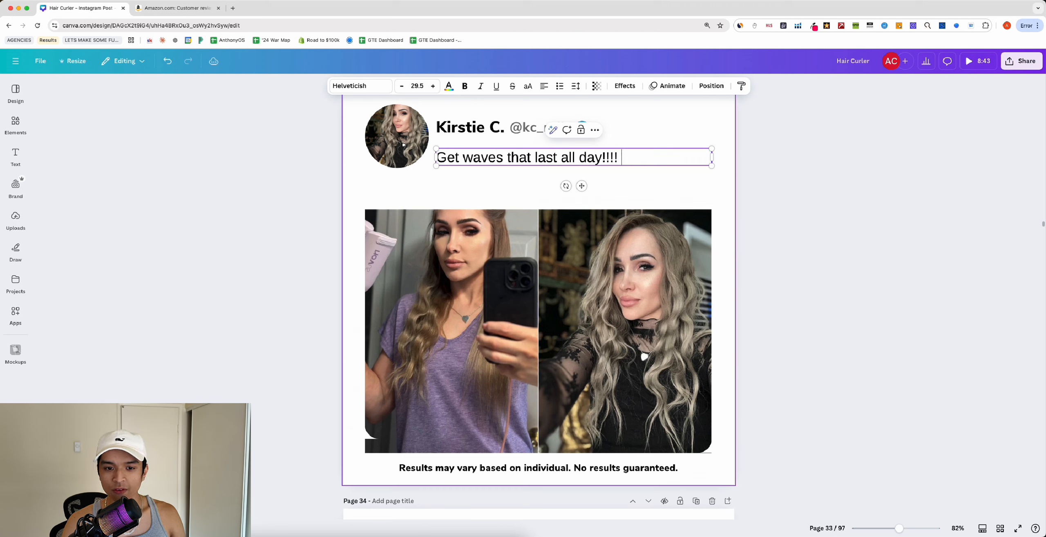
Step: Rewrite the testimonial text on page 33 as "Get waves that last for hours."
{"action": "key", "text": "super+a"}
{"action": "type", "text": "Get wav"}
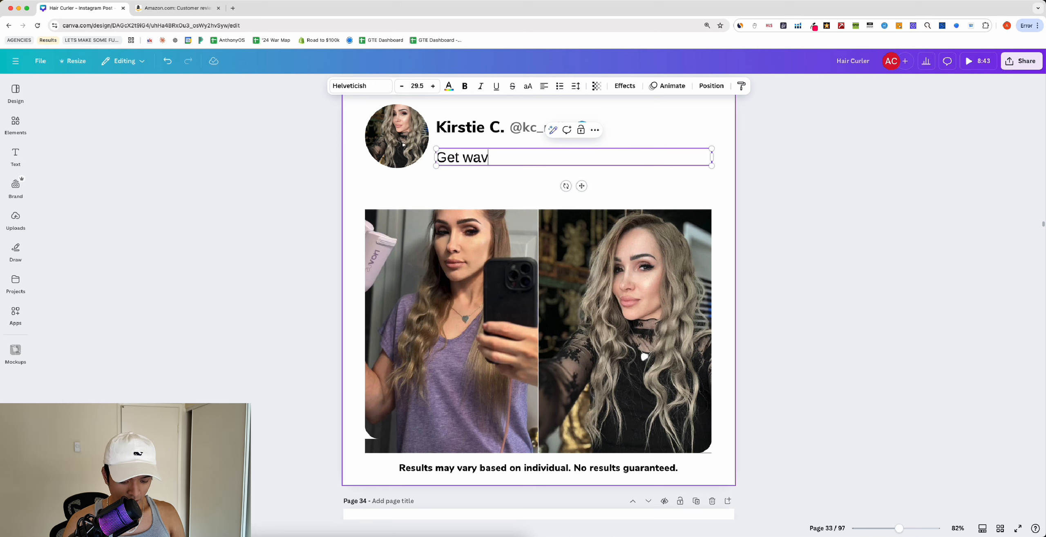
{"action": "type", "text": "es that last for hours."}
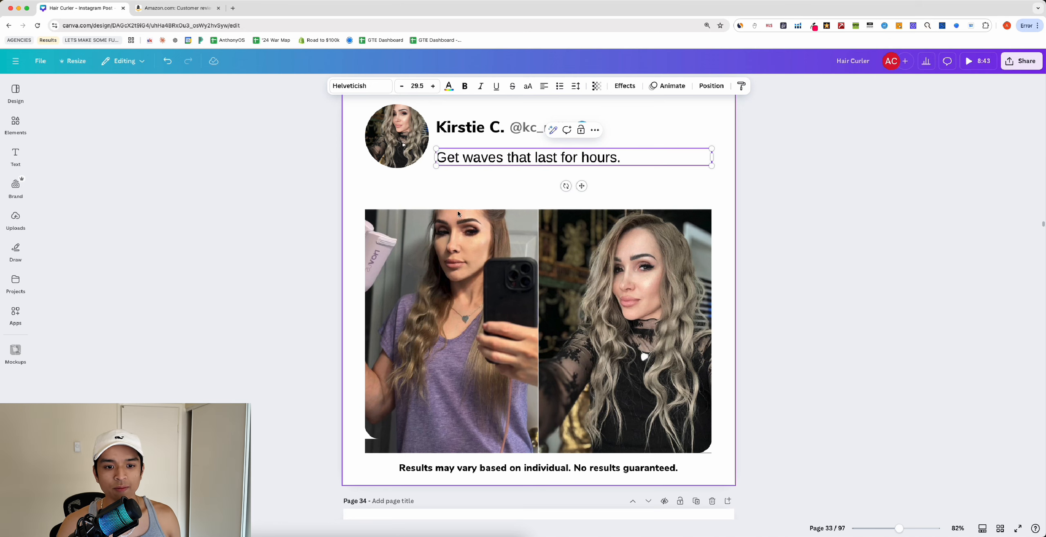
{"action": "left_click", "coordinate": [286, 207]}
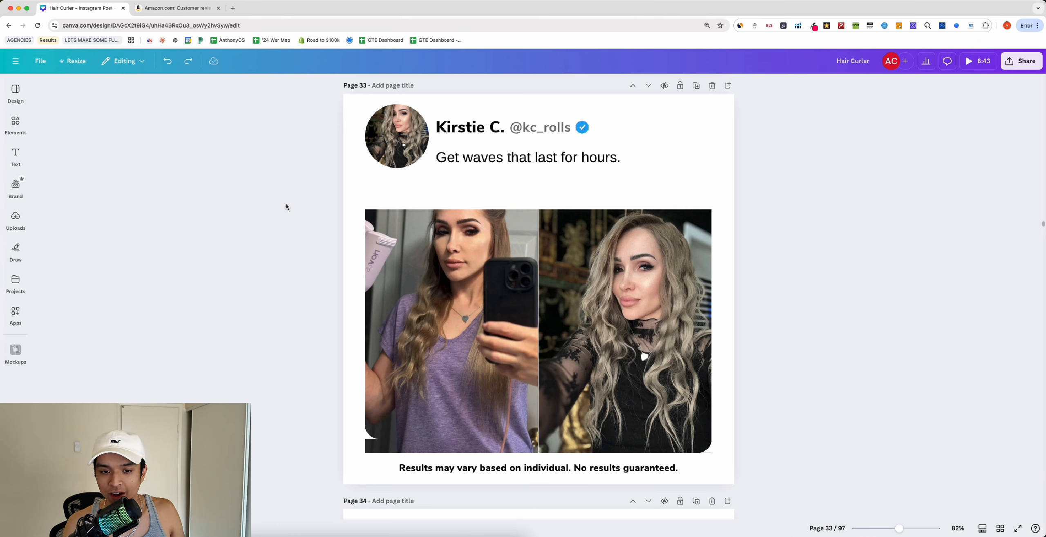
Step: Undo all the text edits made to the page 33 testimonial
{"action": "key", "text": "super+z"}
{"action": "key", "text": "super+z"}
{"action": "key", "text": "super+z"}
{"action": "key", "text": "super+z"}
{"action": "key", "text": "super+z"}
{"action": "key", "text": "super+z"}
{"action": "key", "text": "super+z"}
{"action": "key", "text": "super+z"}
{"action": "key", "text": "super+z"}
{"action": "key", "text": "super+z"}
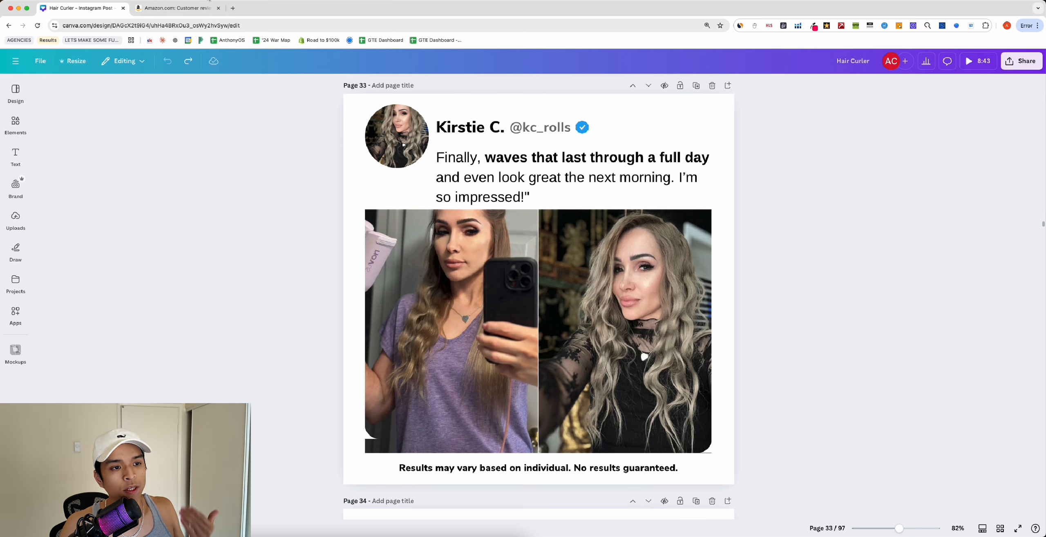
Step: Switch to the Amazon reviews, search the five-star ones for "waves" and look through the matching reviews
{"action": "left_click", "coordinate": [177, 7]}
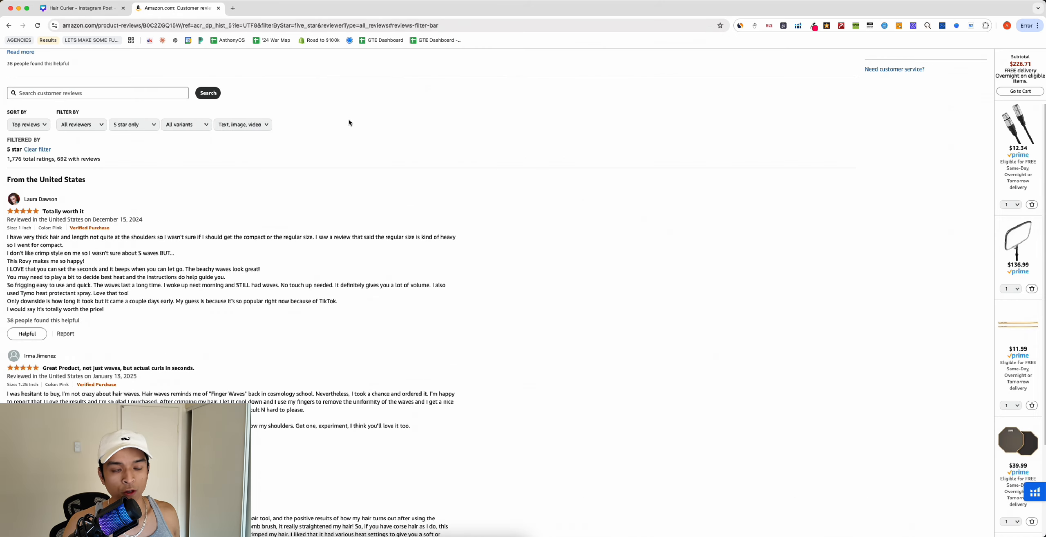
{"action": "left_click", "coordinate": [65, 92]}
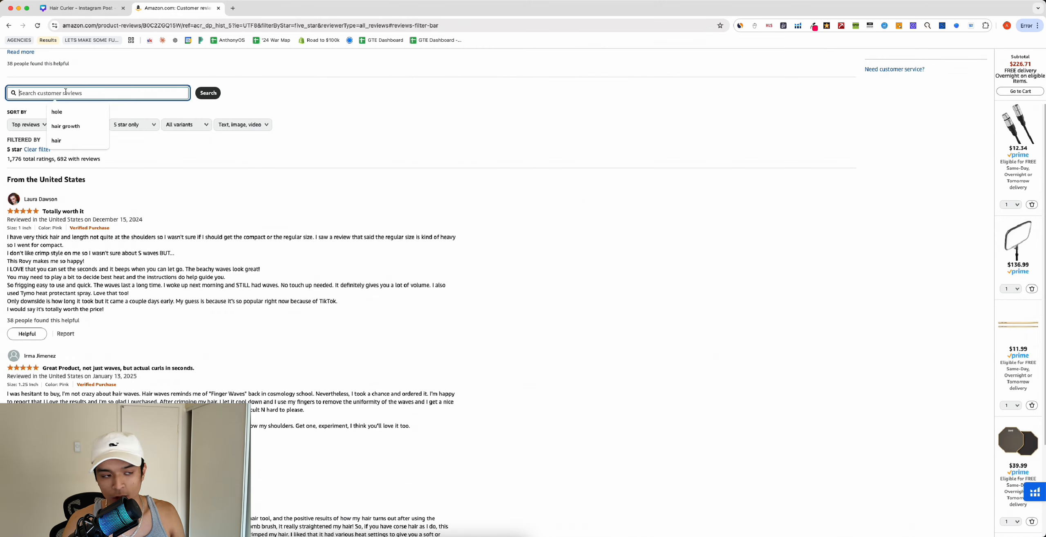
{"action": "type", "text": "waves"}
{"action": "key", "text": "Return"}
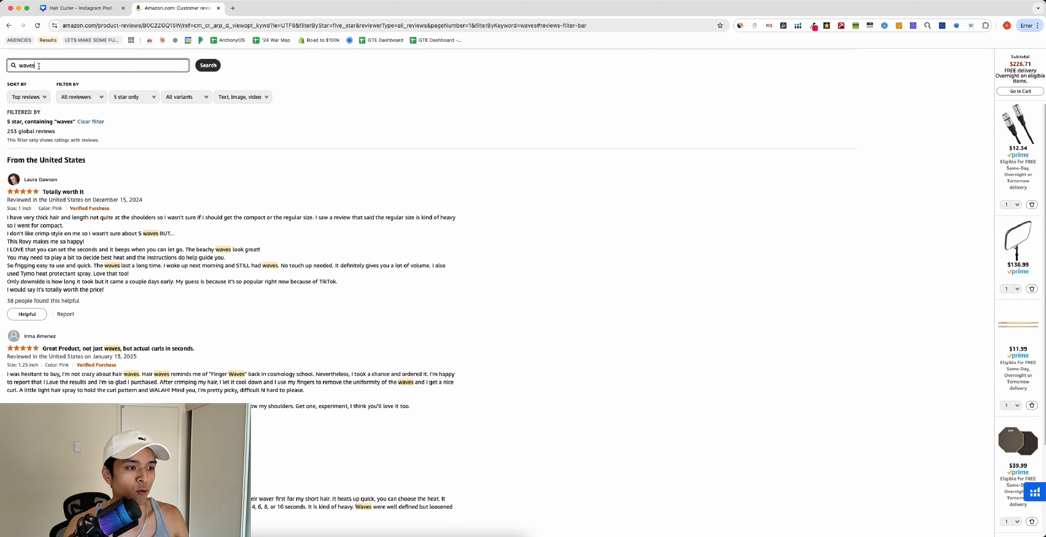
{"action": "left_click_drag", "start_coordinate": [6, 132], "coordinate": [83, 139]}
{"action": "left_click", "coordinate": [82, 139]}
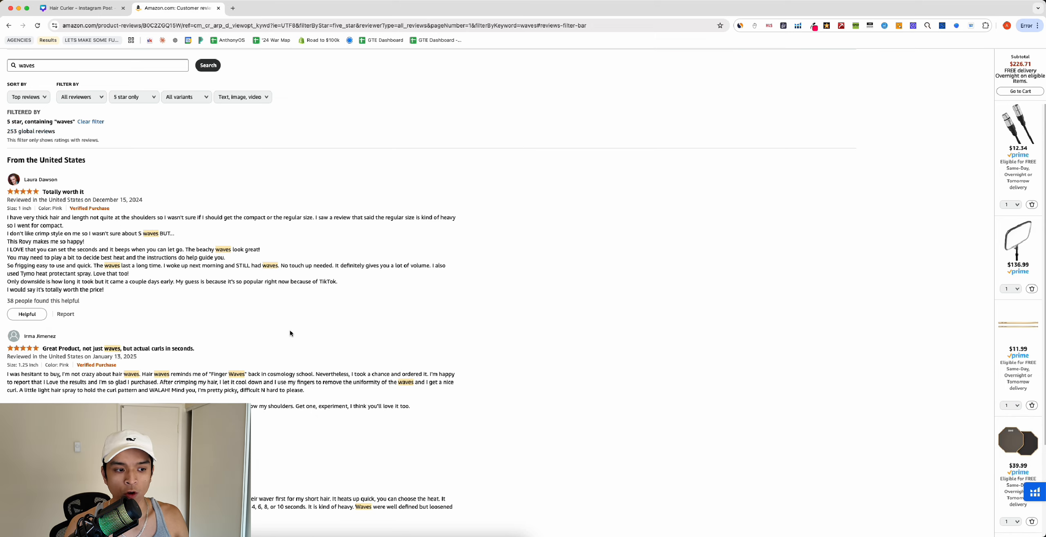
{"action": "scroll", "coordinate": [285, 316], "scroll_direction": "down", "scroll_amount": 10}
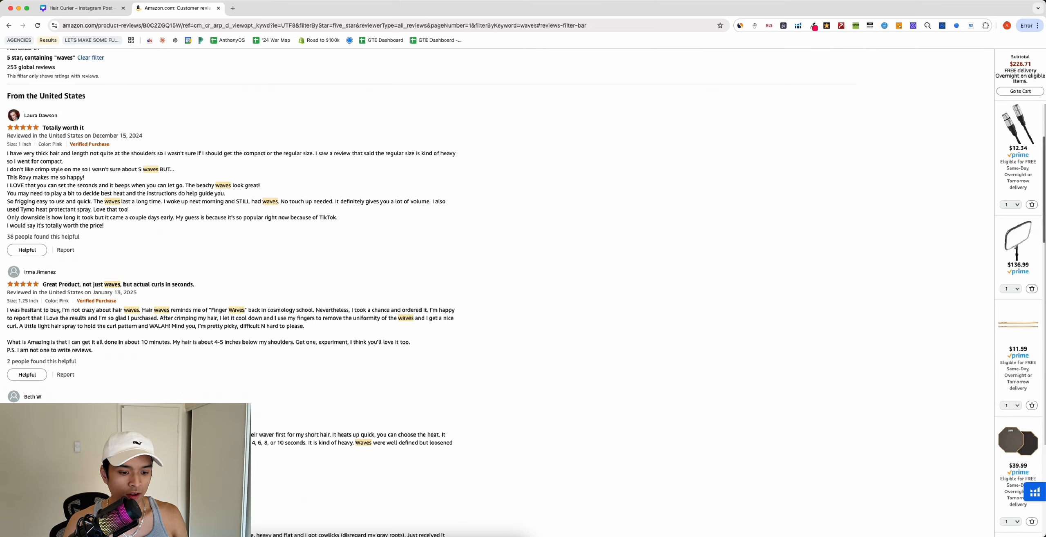
{"action": "scroll", "coordinate": [212, 315], "scroll_direction": "up", "scroll_amount": 10}
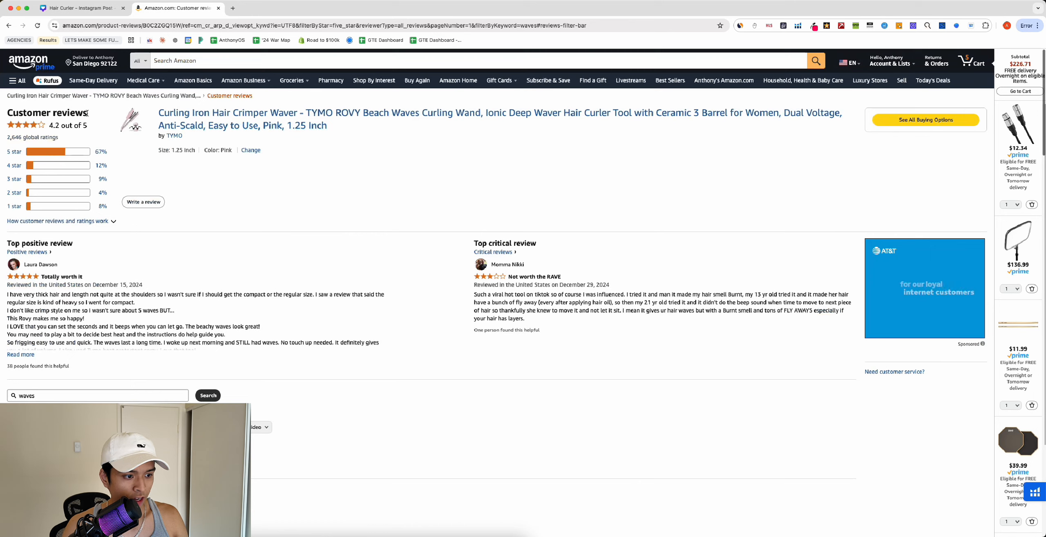
Step: Search the five-star customer reviews for "all day" and read through the matching reviews
{"action": "left_click", "coordinate": [98, 395]}
{"action": "type", "text": "all day"}
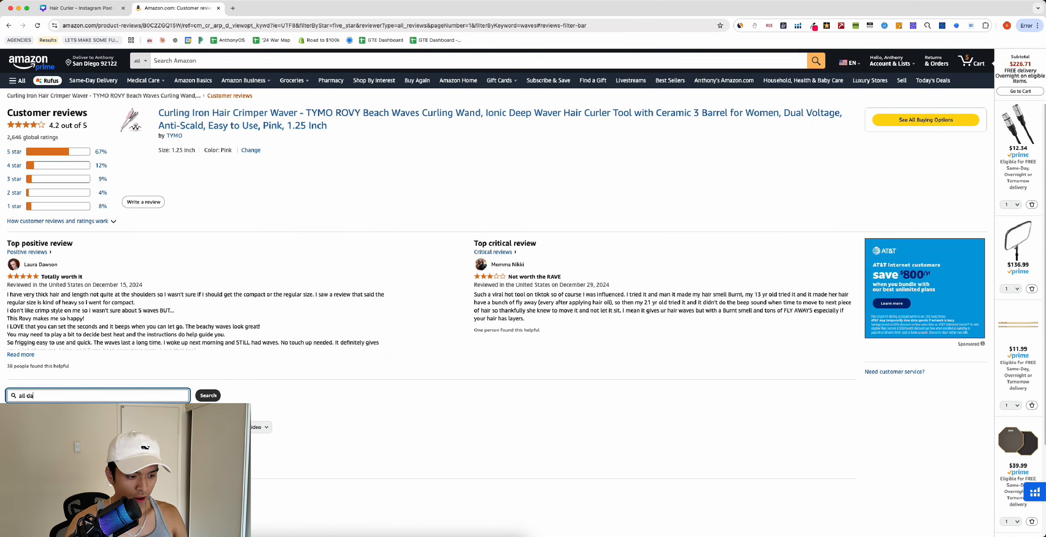
{"action": "key", "text": "Return"}
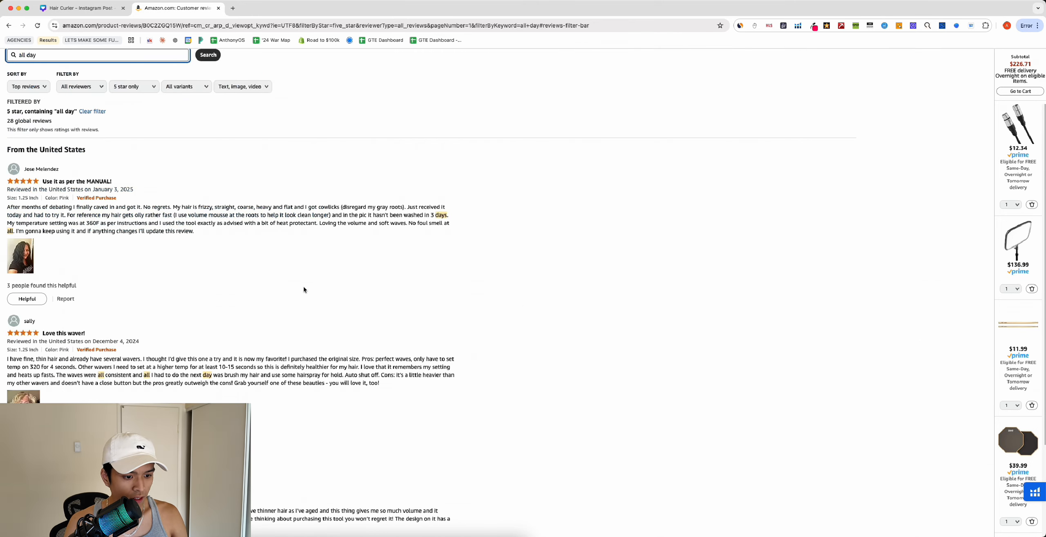
{"action": "scroll", "coordinate": [303, 289], "scroll_direction": "down", "scroll_amount": 5}
{"action": "scroll", "coordinate": [303, 288], "scroll_direction": "down", "scroll_amount": 4}
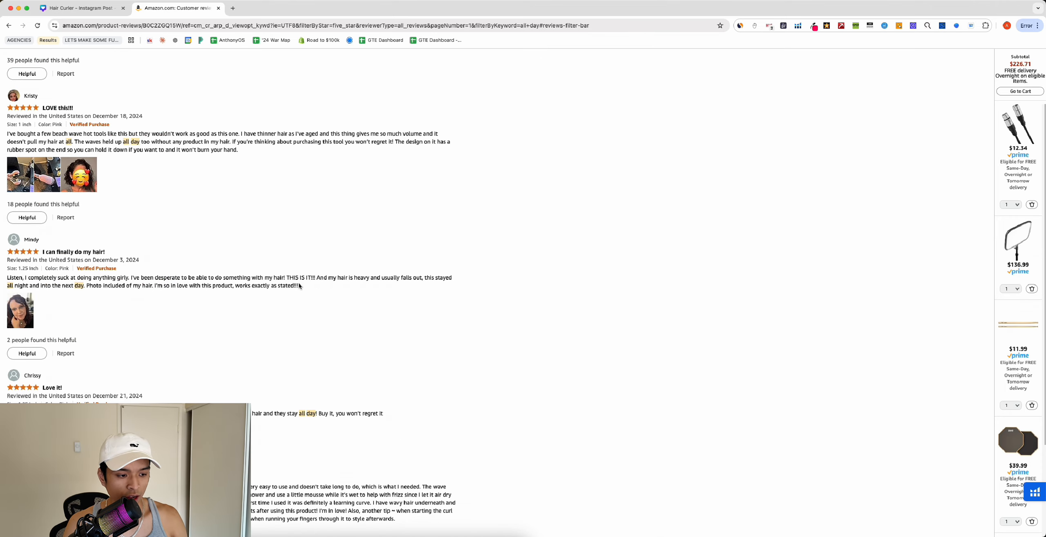
{"action": "scroll", "coordinate": [299, 283], "scroll_direction": "down", "scroll_amount": 2}
Step: Enlarge the reviews page and copy the review text "Love how fast it crimps my hair and they stay all day! Buy it, you won't regret it"
{"action": "key", "text": "super+equal"}
{"action": "key", "text": "super+equal"}
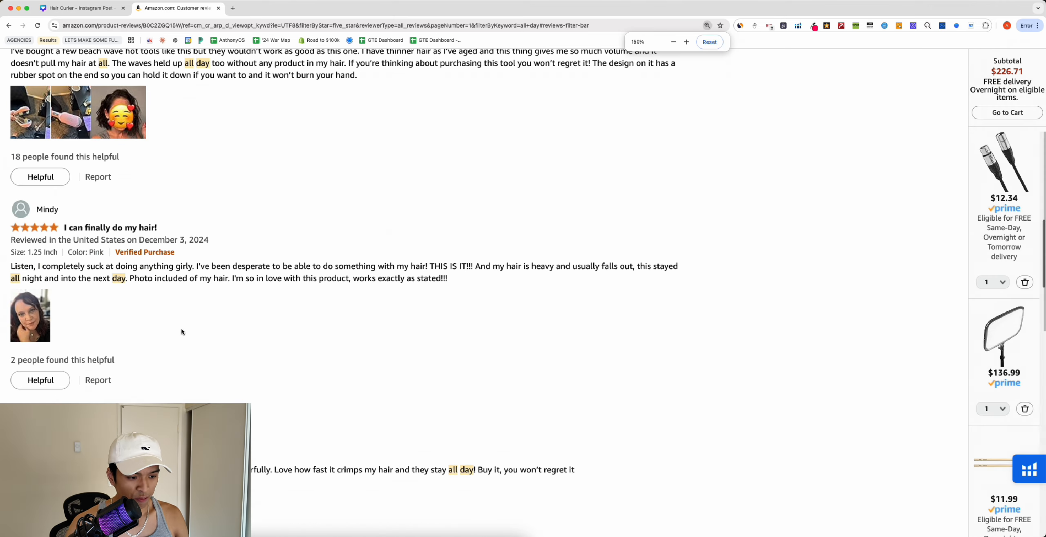
{"action": "key", "text": "super+equal"}
{"action": "left_click_drag", "start_coordinate": [4, 374], "coordinate": [138, 372]}
{"action": "left_click", "coordinate": [132, 371]}
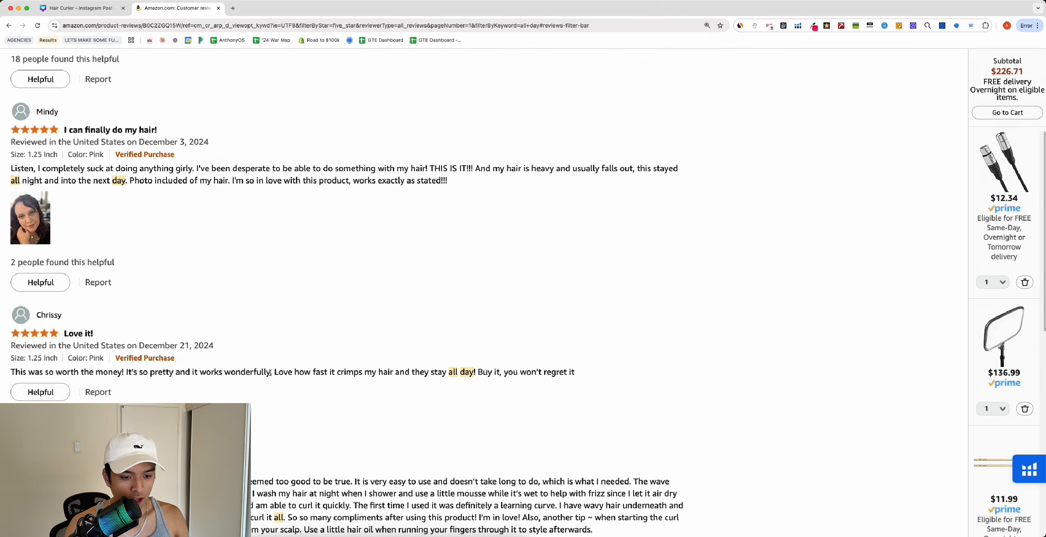
{"action": "left_click_drag", "start_coordinate": [273, 372], "coordinate": [575, 372]}
{"action": "key", "text": "super+c"}
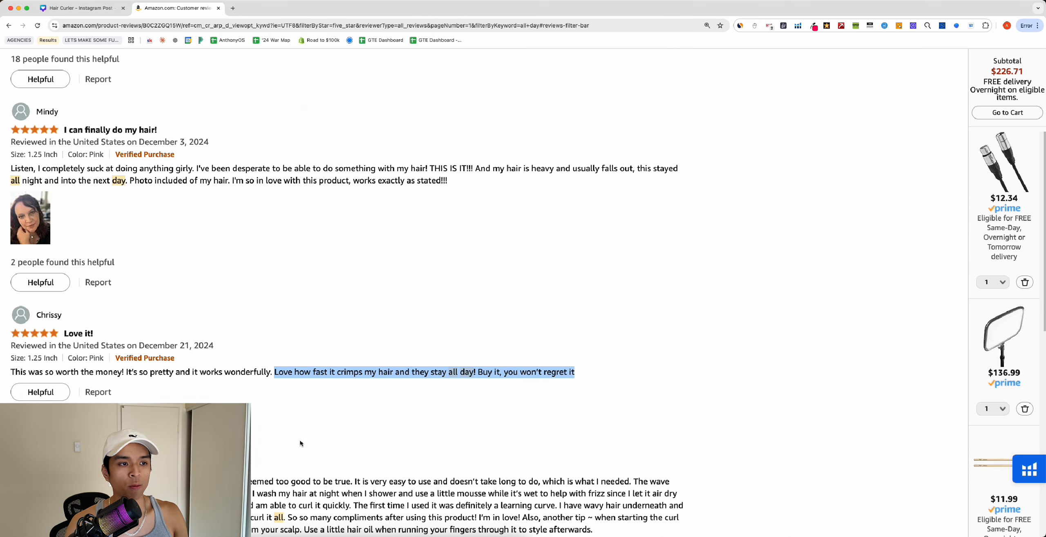
Step: Switch to the Canva design, duplicate page 33 and replace the new page's whole testimonial text with the copied review text
{"action": "left_click", "coordinate": [84, 15]}
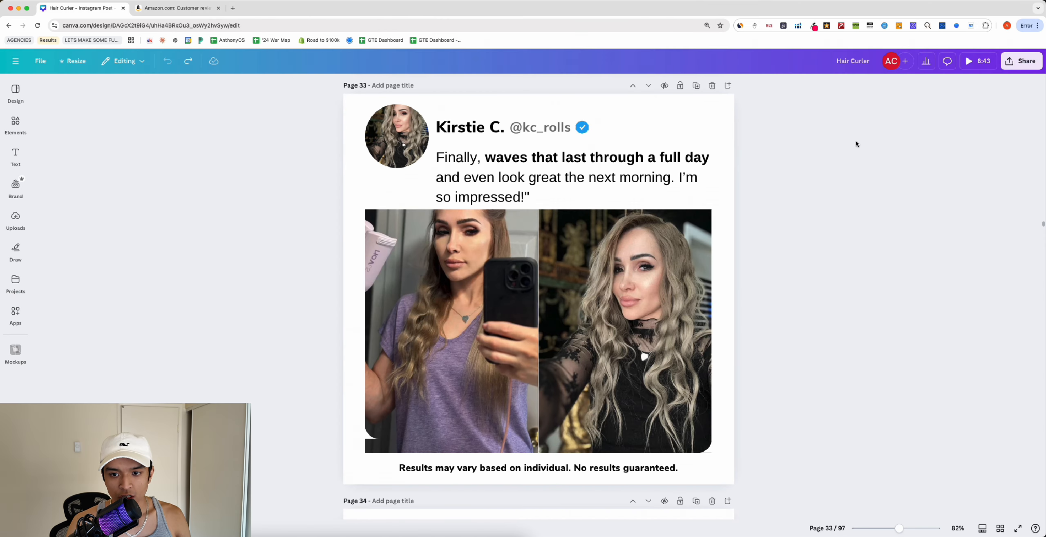
{"action": "left_click", "coordinate": [695, 85]}
{"action": "left_click_drag", "start_coordinate": [598, 168], "coordinate": [436, 159]}
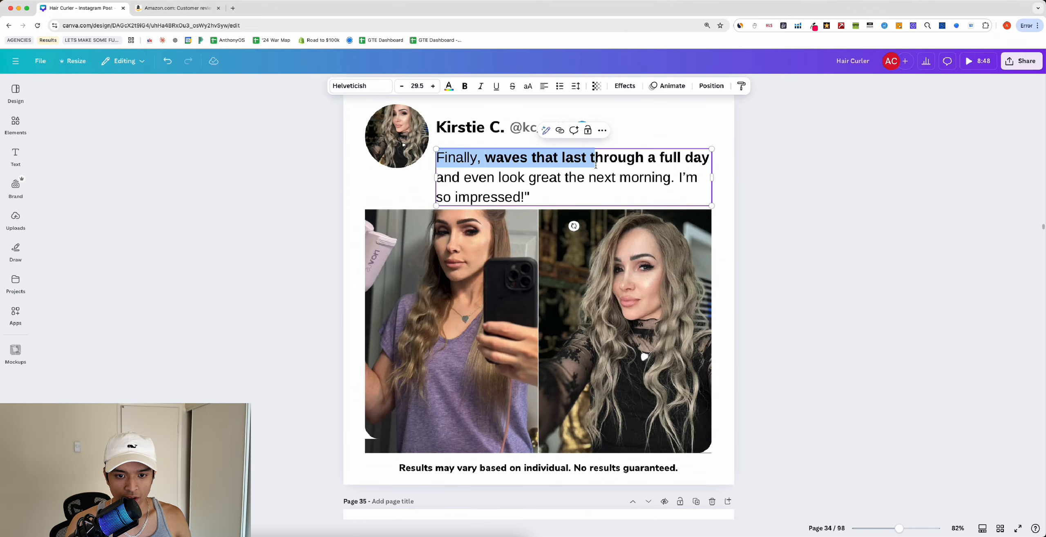
{"action": "left_click", "coordinate": [557, 193]}
{"action": "left_click_drag", "start_coordinate": [557, 194], "coordinate": [437, 157]}
{"action": "key", "text": "super+v"}
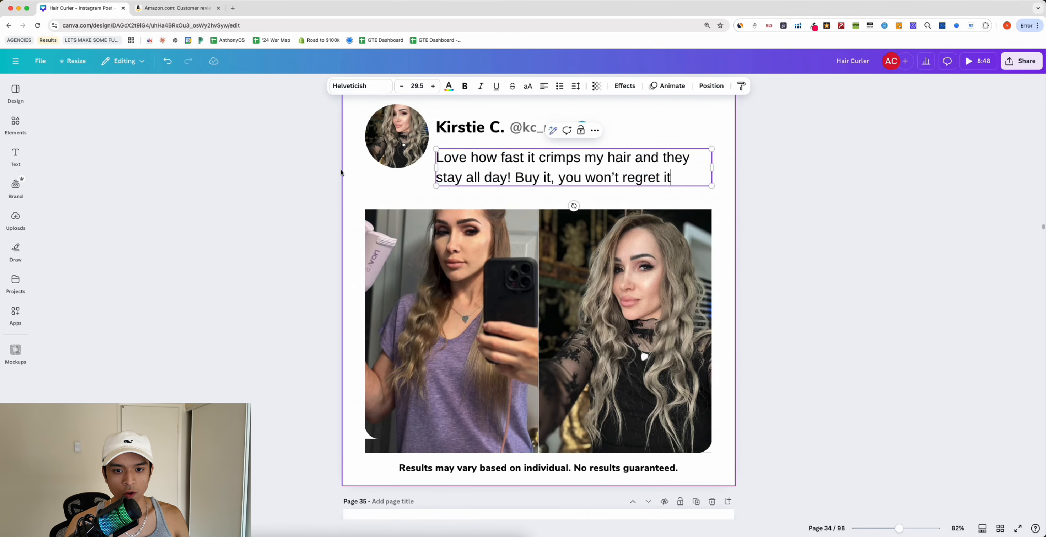
{"action": "left_click", "coordinate": [341, 169]}
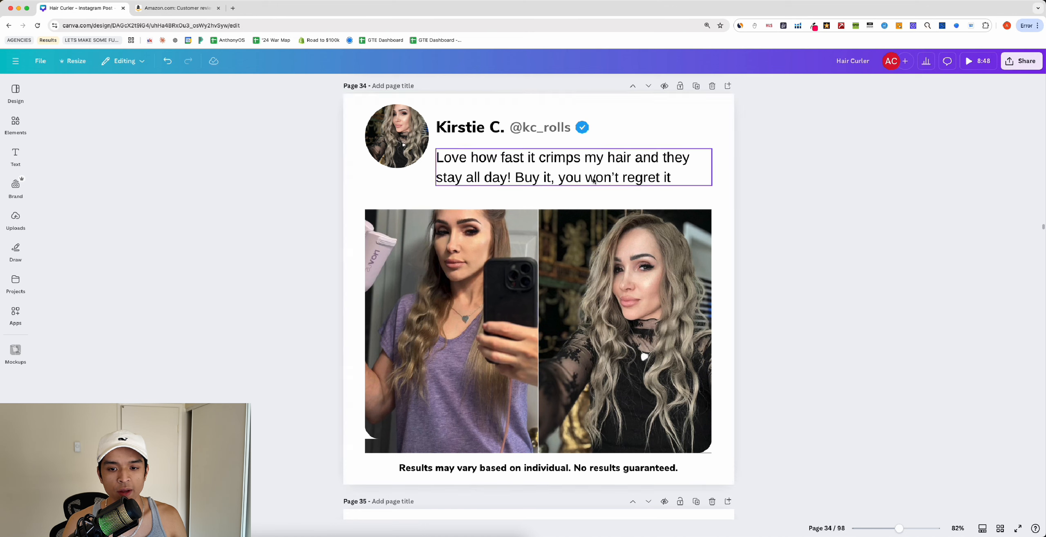
Step: End page 34's testimonial text with an exclamation mark and duplicate the page
{"action": "double_click", "coordinate": [695, 177]}
{"action": "type", "text": "!"}
{"action": "left_click", "coordinate": [776, 229]}
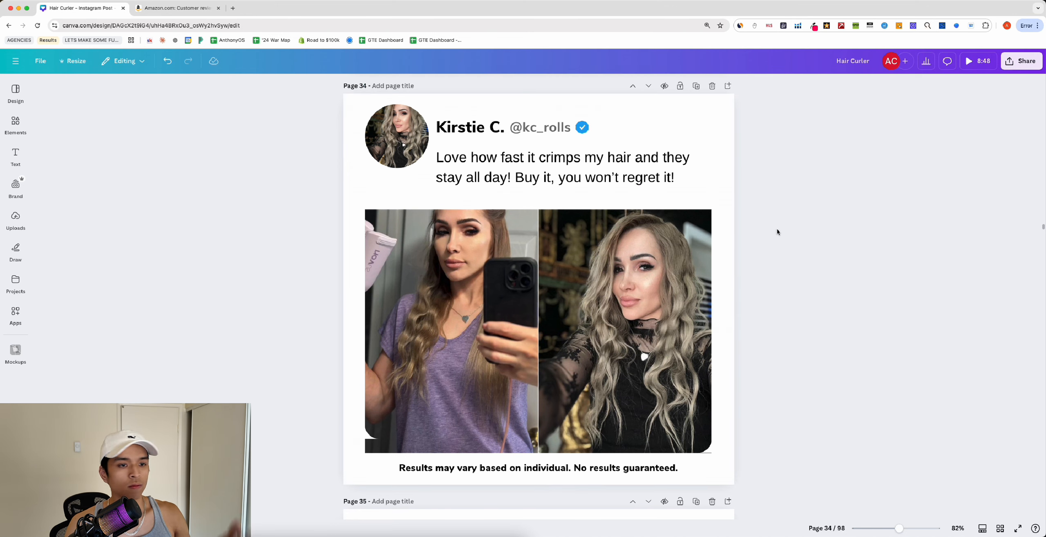
{"action": "left_click", "coordinate": [696, 86]}
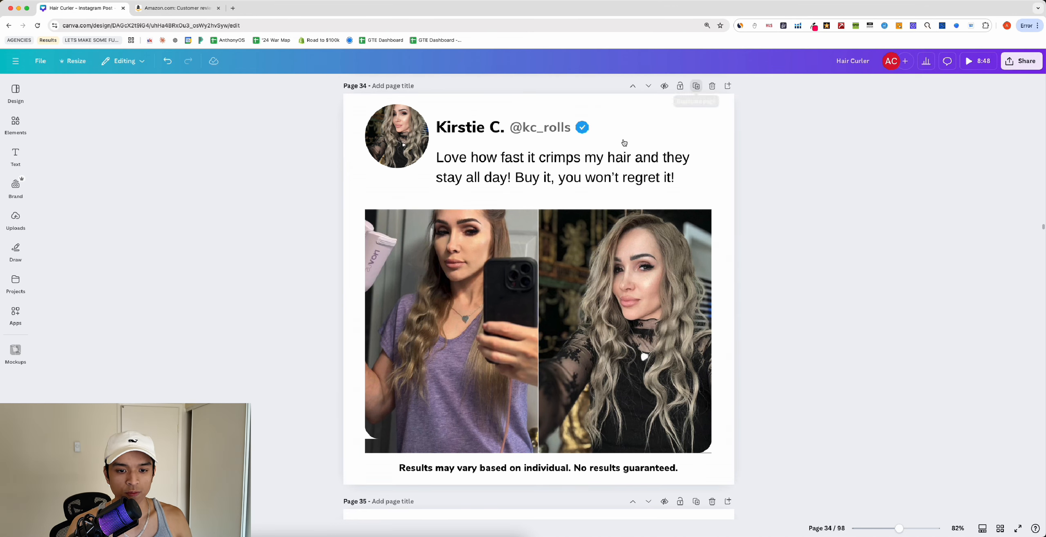
Step: Switch to the Amazon reviews and copy "Thanks to the dual-sided heating technology, my waves stayed intact all day without needing touch-ups."
{"action": "left_click", "coordinate": [175, 7]}
{"action": "scroll", "coordinate": [226, 258], "scroll_direction": "down", "scroll_amount": 5}
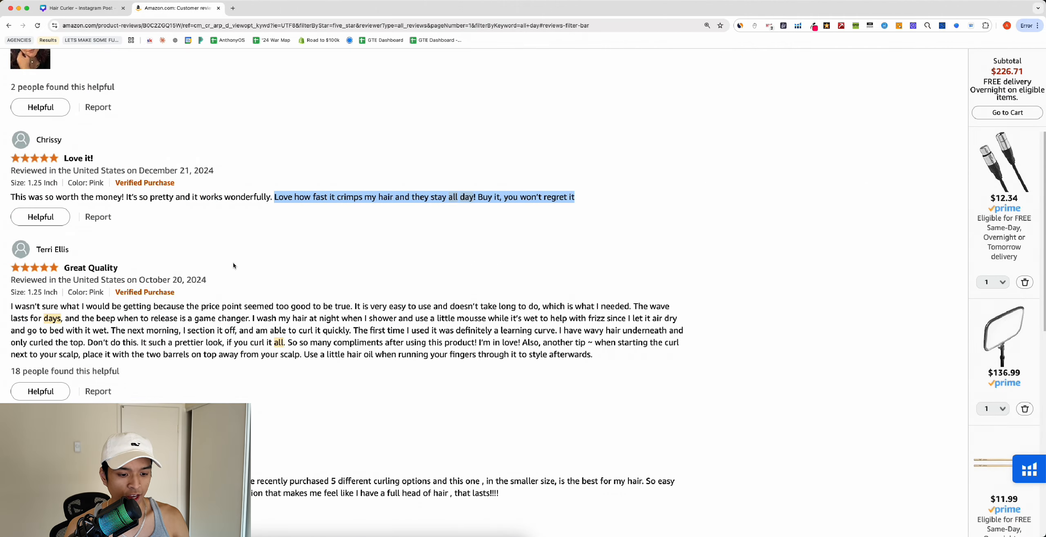
{"action": "scroll", "coordinate": [318, 264], "scroll_direction": "down", "scroll_amount": 9}
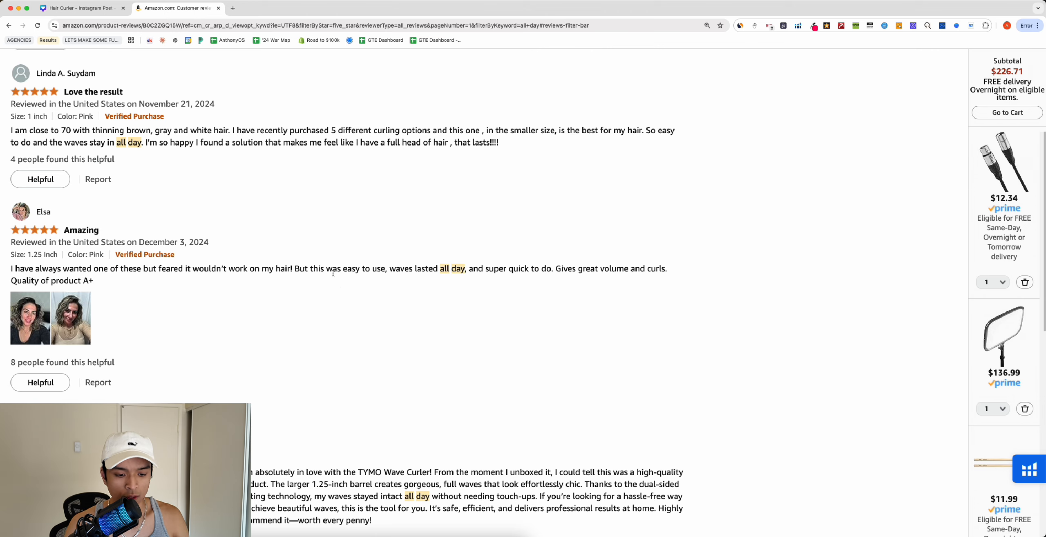
{"action": "scroll", "coordinate": [335, 283], "scroll_direction": "down", "scroll_amount": 4}
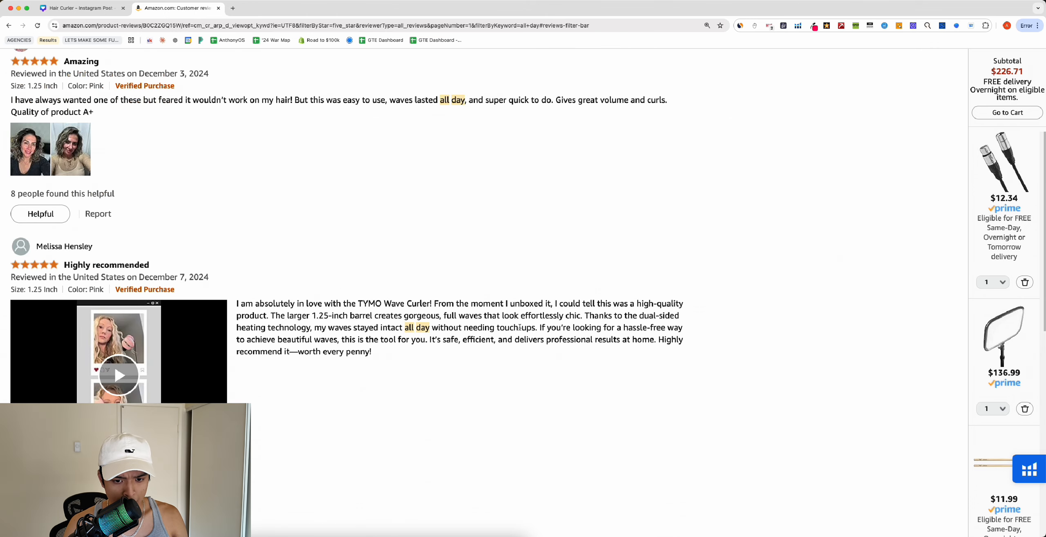
{"action": "left_click_drag", "start_coordinate": [537, 328], "coordinate": [584, 316]}
{"action": "key", "text": "ctrl+c"}
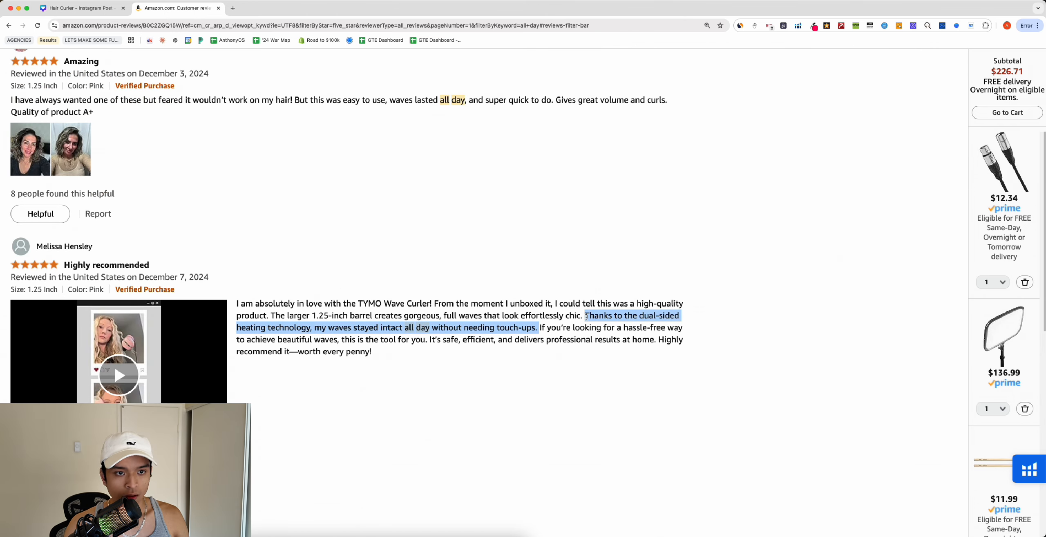
Step: Switch to the Canva design and replace page 35's whole testimonial text with the copied review text
{"action": "left_click", "coordinate": [89, 7]}
{"action": "triple_click", "coordinate": [572, 178]}
{"action": "key", "text": "ctrl+v"}
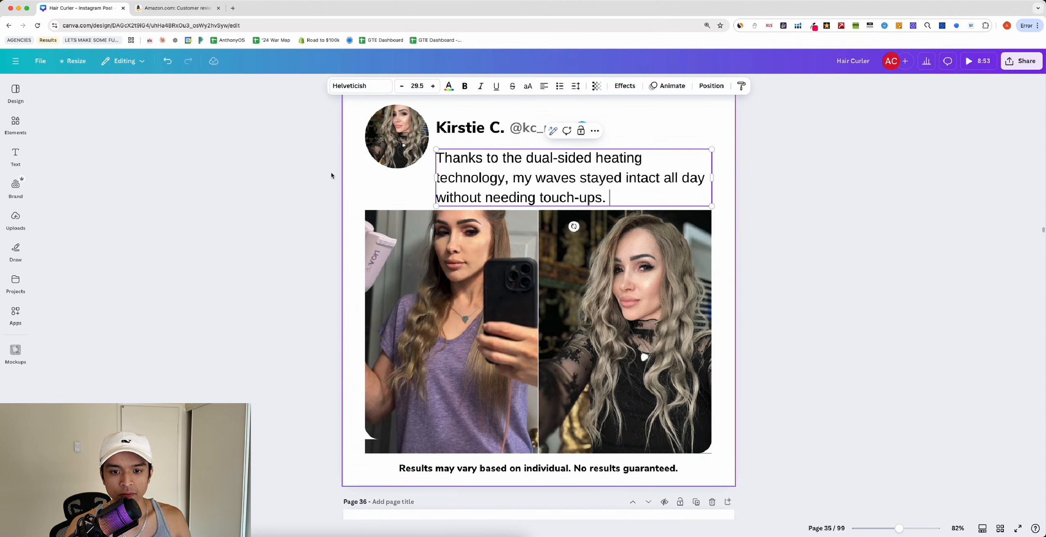
Step: Move page 35's testimonial text up slightly, away from the photos, and duplicate the page
{"action": "left_click", "coordinate": [773, 203]}
{"action": "left_click_drag", "start_coordinate": [634, 183], "coordinate": [634, 179]}
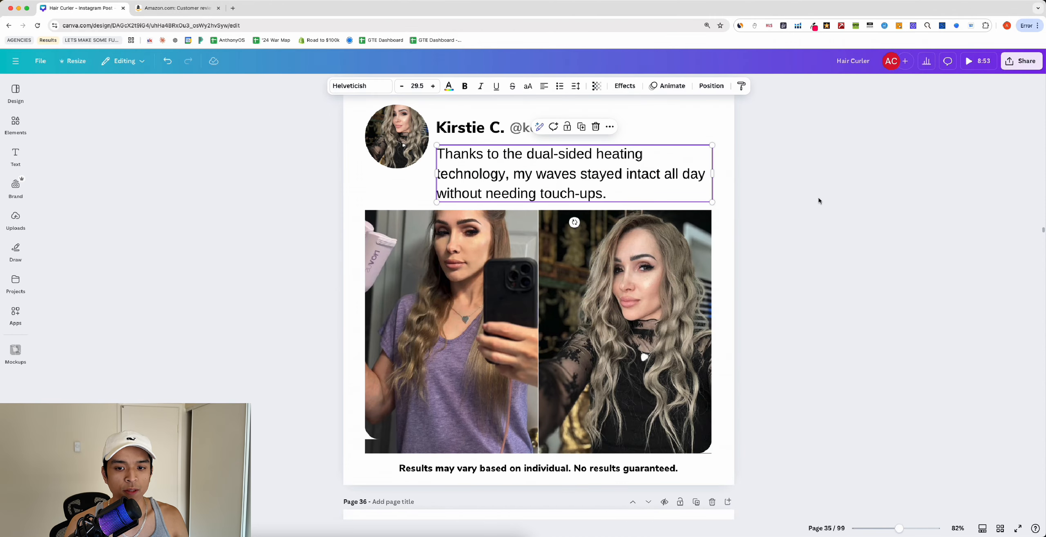
{"action": "left_click", "coordinate": [817, 200]}
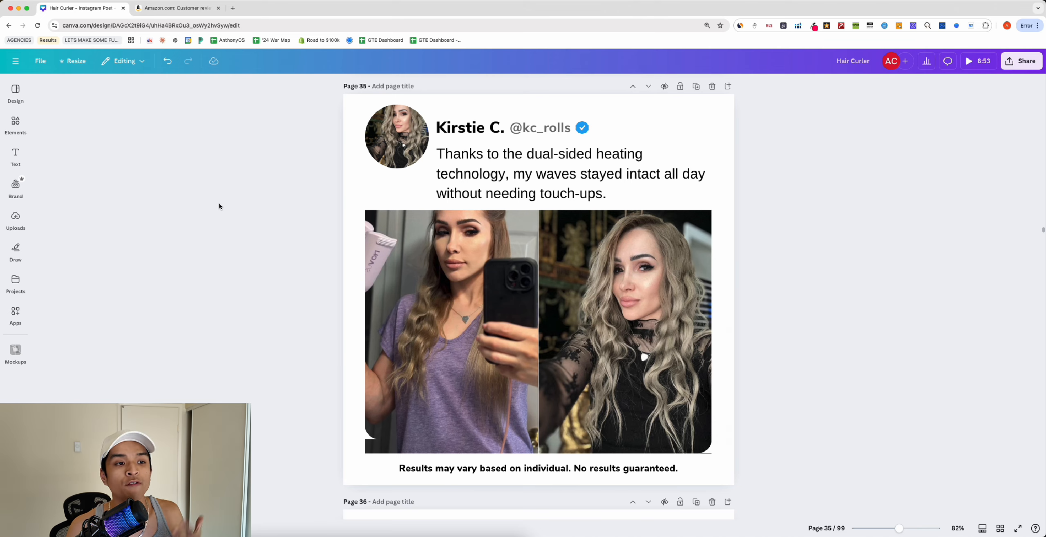
{"action": "left_click", "coordinate": [695, 86]}
Step: Switch to the Amazon reviews and copy the passage from "I sectioned it and did it for 6 seconds" through "it's a miracle product"
{"action": "left_click", "coordinate": [181, 6]}
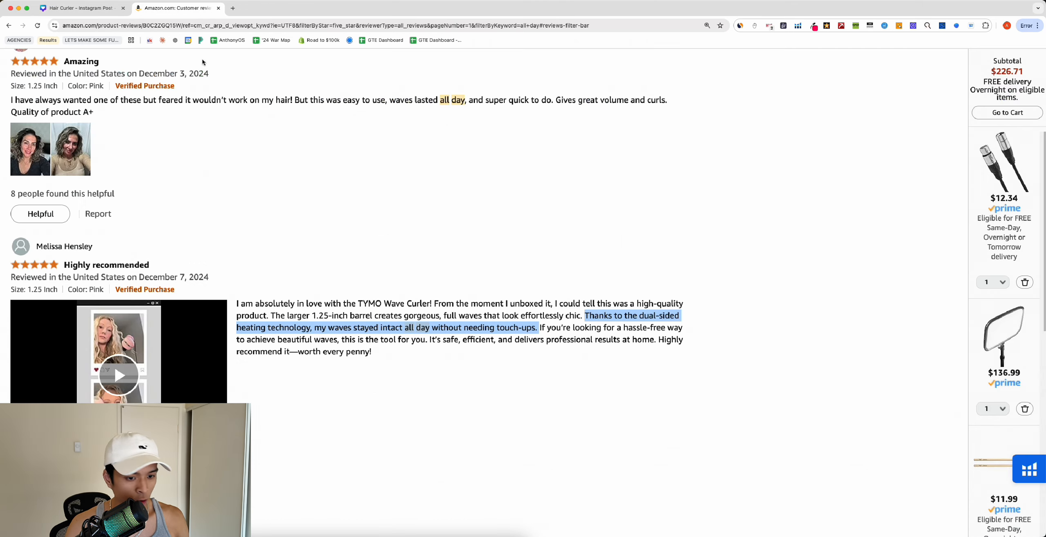
{"action": "scroll", "coordinate": [315, 293], "scroll_direction": "down", "scroll_amount": 10}
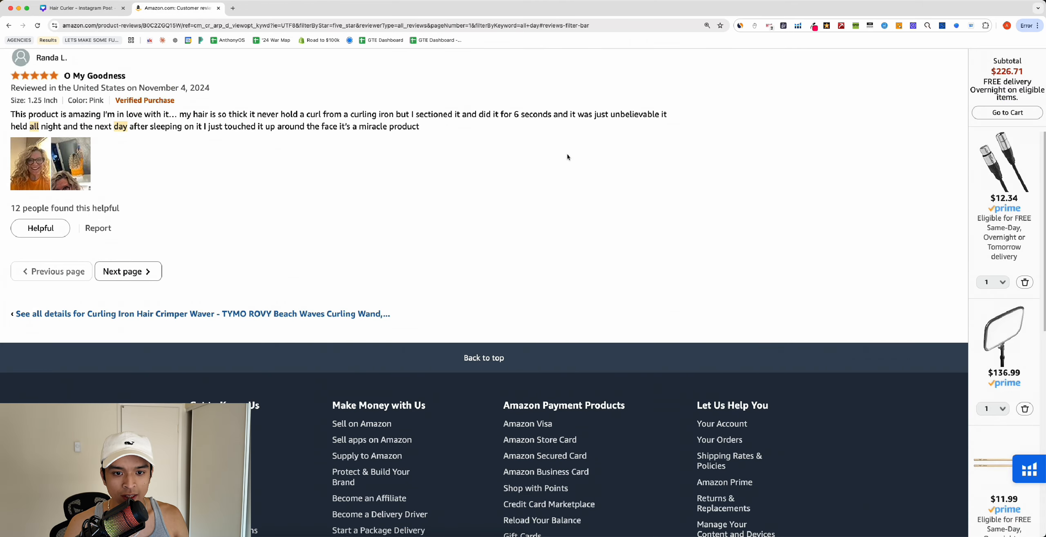
{"action": "left_click_drag", "start_coordinate": [568, 113], "coordinate": [654, 131]}
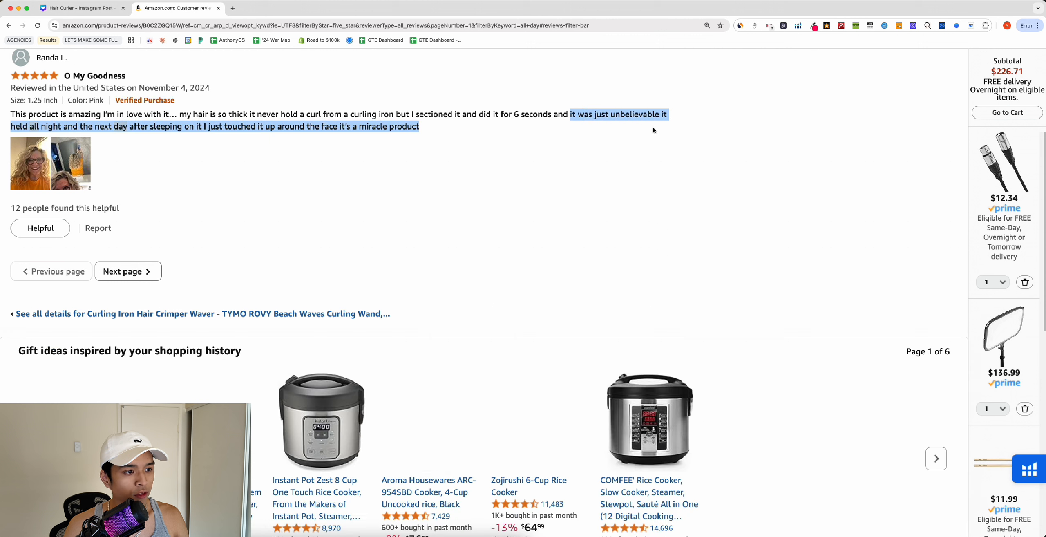
{"action": "left_click", "coordinate": [654, 131]}
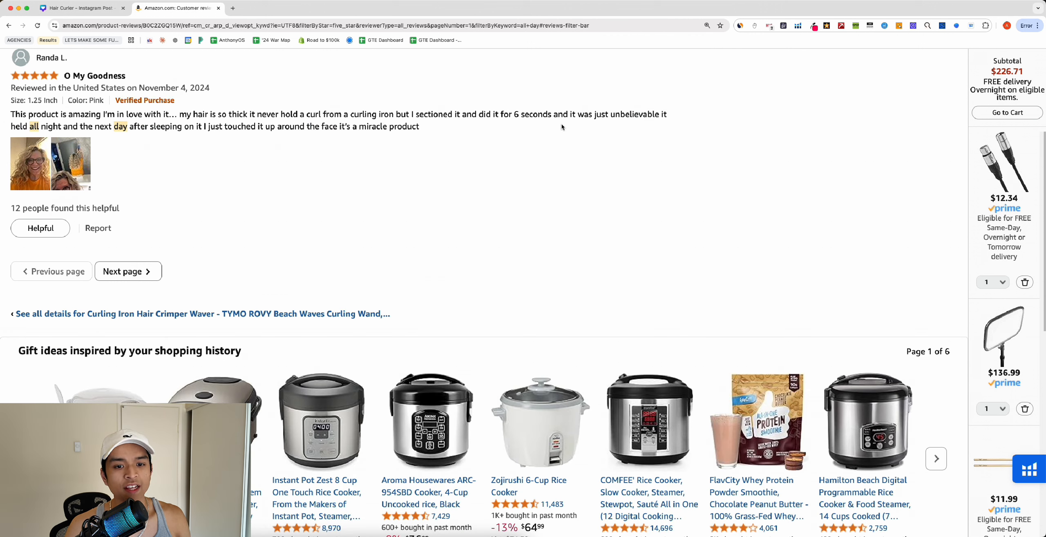
{"action": "left_click_drag", "start_coordinate": [621, 131], "coordinate": [412, 111]}
{"action": "key", "text": "super+c"}
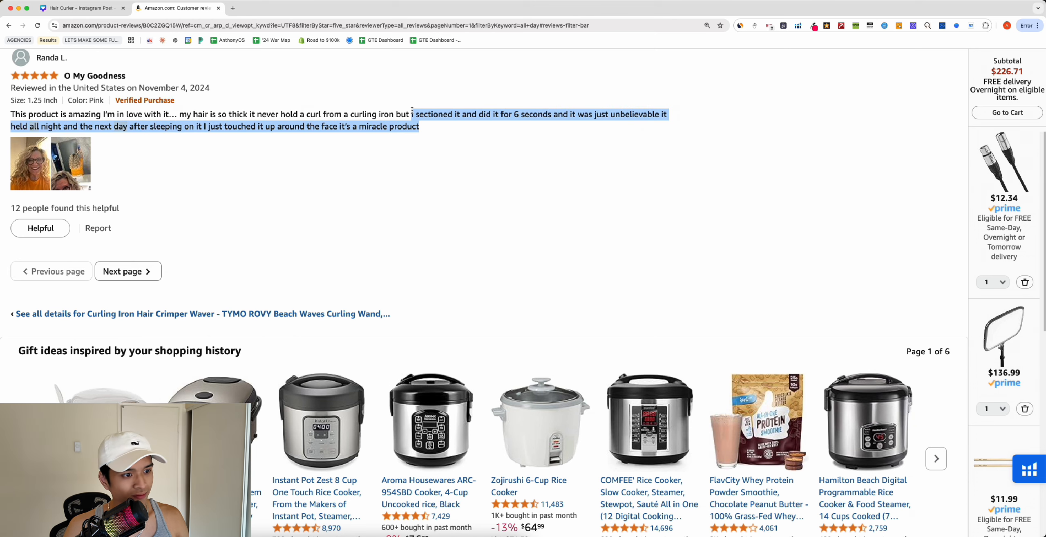
Step: Switch to the Canva design and replace page 36's whole testimonial text with the copied review passage
{"action": "left_click", "coordinate": [82, 7]}
{"action": "triple_click", "coordinate": [555, 169]}
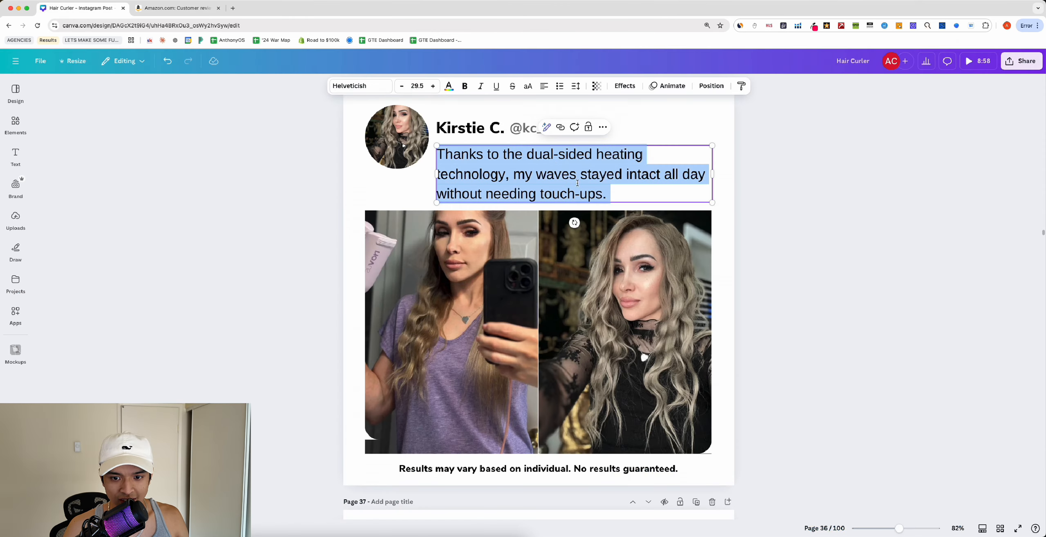
{"action": "key", "text": "super+v"}
{"action": "left_click", "coordinate": [322, 194]}
Step: Cut the opening of page 36's testimonial so that it starts with "Unbelievable" with a capital U
{"action": "left_click", "coordinate": [597, 193]}
{"action": "left_click", "coordinate": [582, 158]}
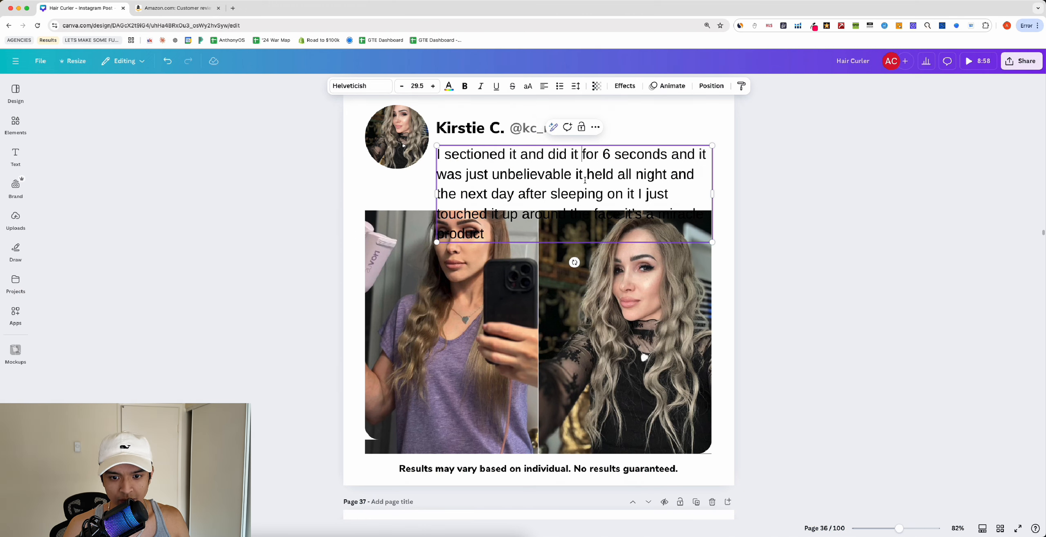
{"action": "left_click", "coordinate": [580, 177]}
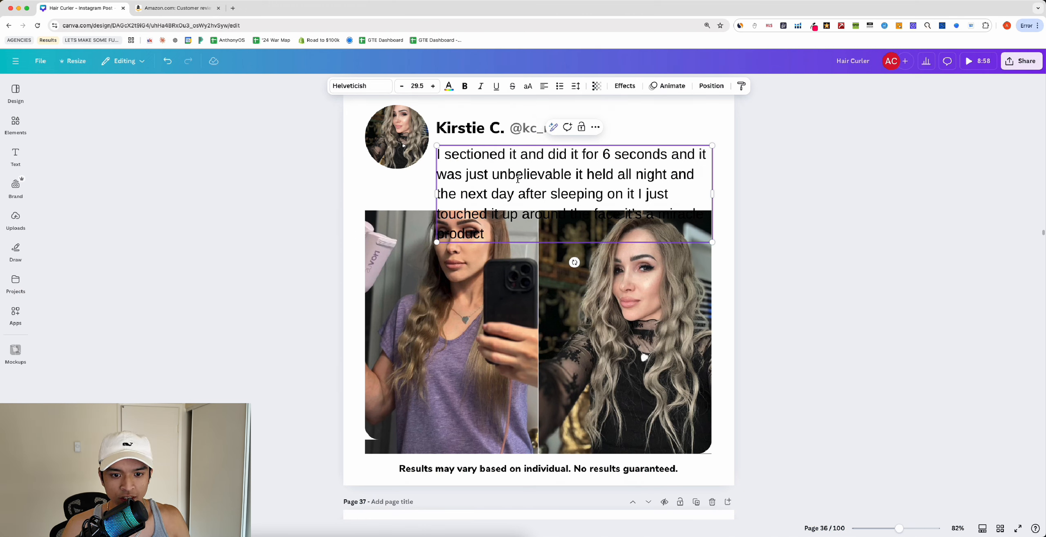
{"action": "mouse_move", "coordinate": [500, 175]}
{"action": "left_mouse_down"}
{"action": "mouse_move", "coordinate": [434, 158]}
{"action": "mouse_move", "coordinate": [498, 193]}
{"action": "left_mouse_up"}
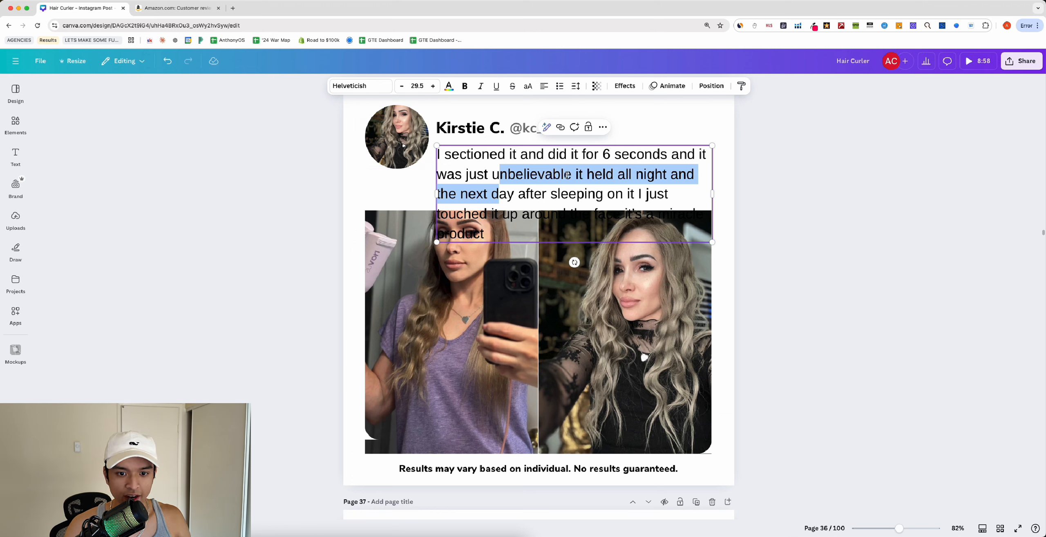
{"action": "left_click_drag", "start_coordinate": [560, 175], "coordinate": [436, 157]}
{"action": "key", "text": "BackSpace"}
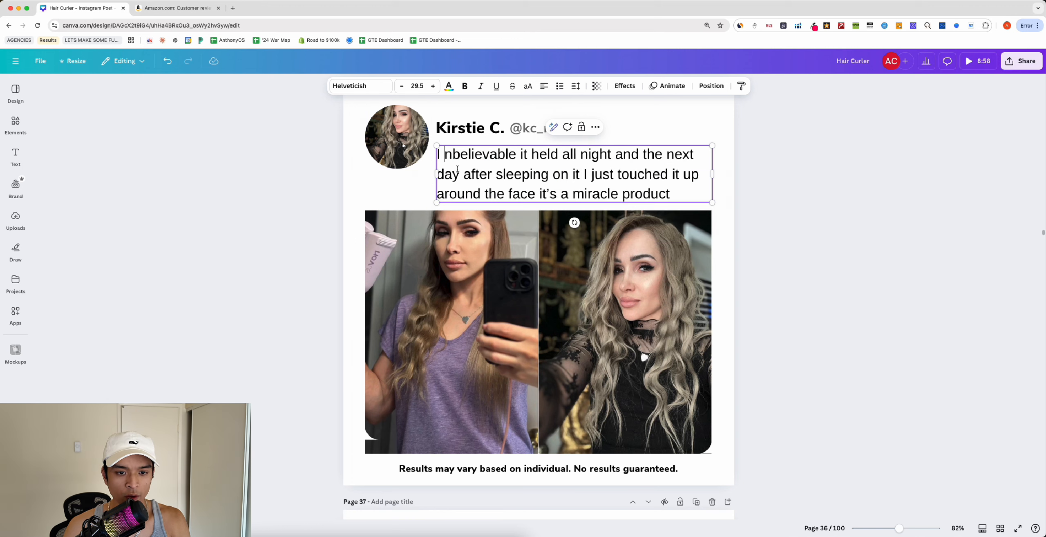
{"action": "type", "text": "U"}
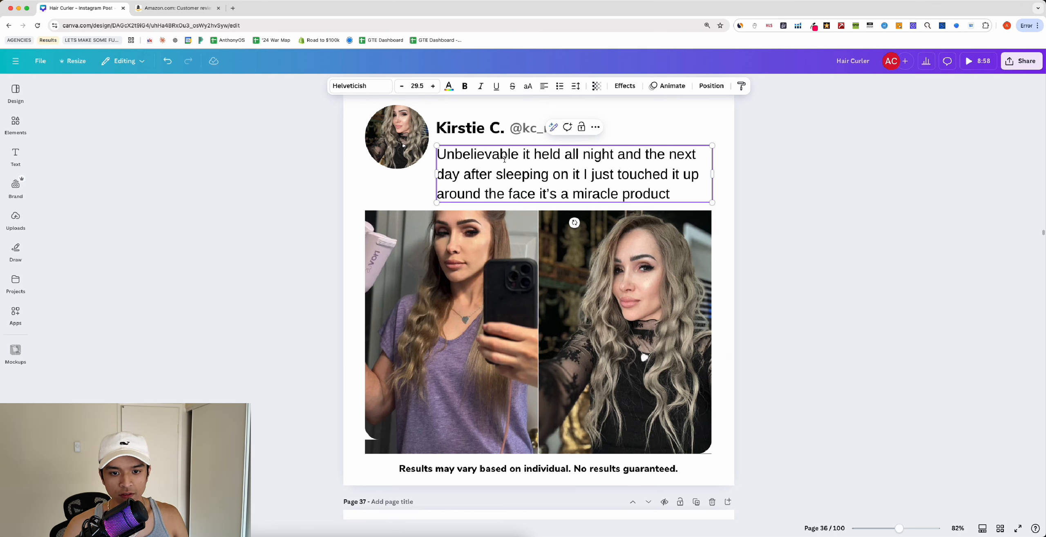
Step: Add a period after "Unbelievable" and capitalize the following word as "It" in page 36's testimonial
{"action": "left_click", "coordinate": [519, 155]}
{"action": "type", "text": "."}
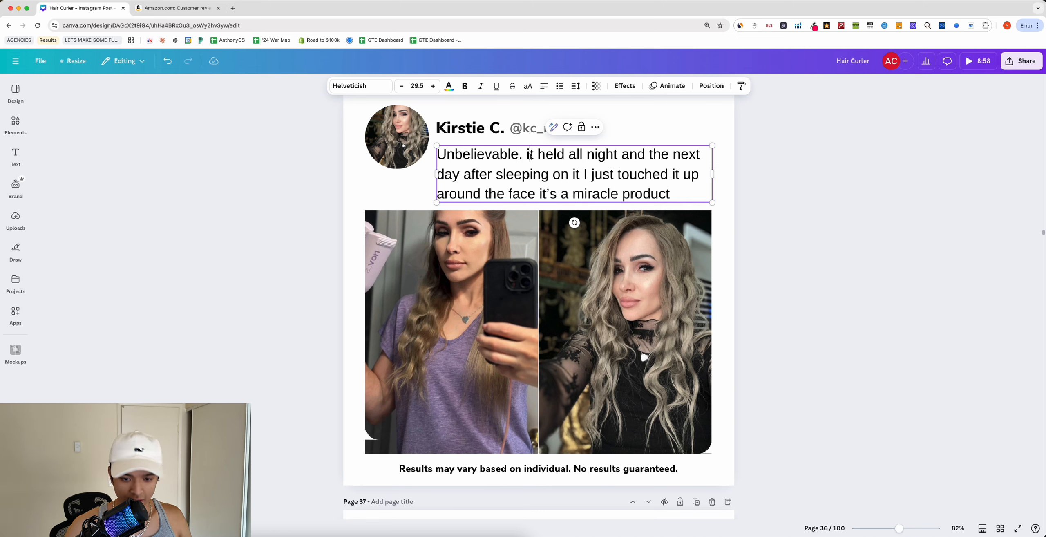
{"action": "left_click", "coordinate": [530, 155]}
{"action": "key", "text": "BackSpace"}
{"action": "type", "text": "I"}
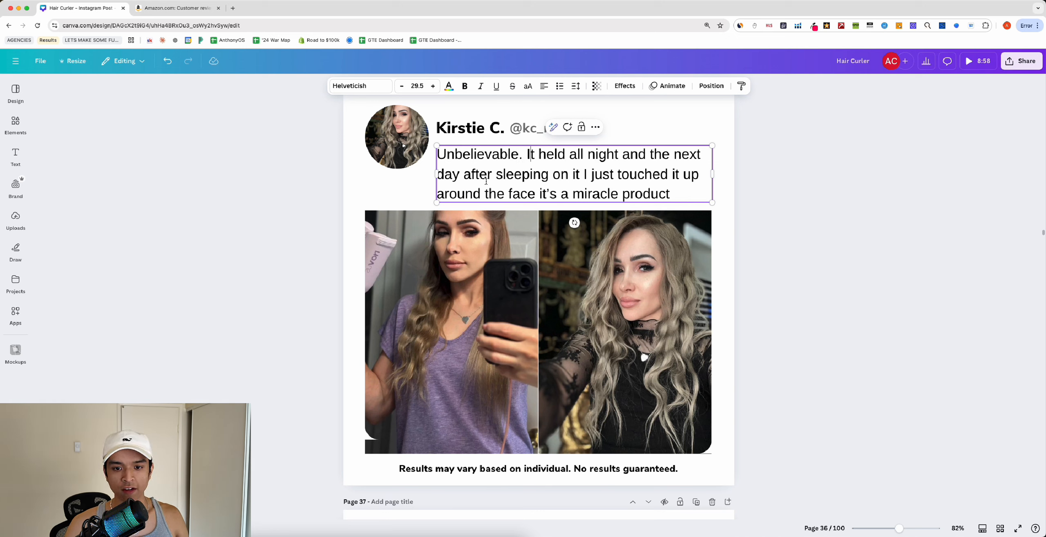
{"action": "left_click", "coordinate": [316, 193]}
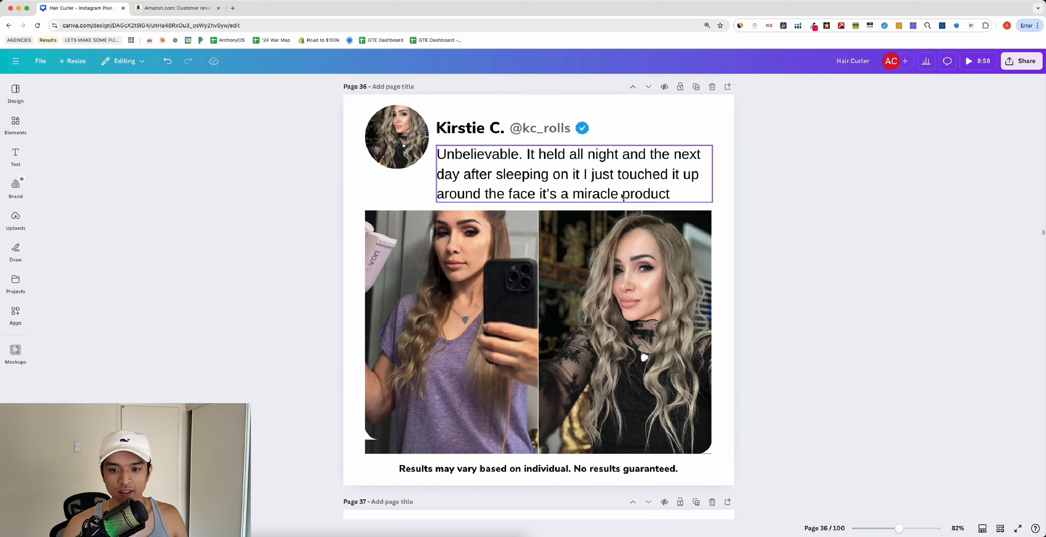
Step: Add "!!" after "miracle product" at the end of page 36's testimonial
{"action": "left_click", "coordinate": [650, 195]}
{"action": "type", "text": "!!"}
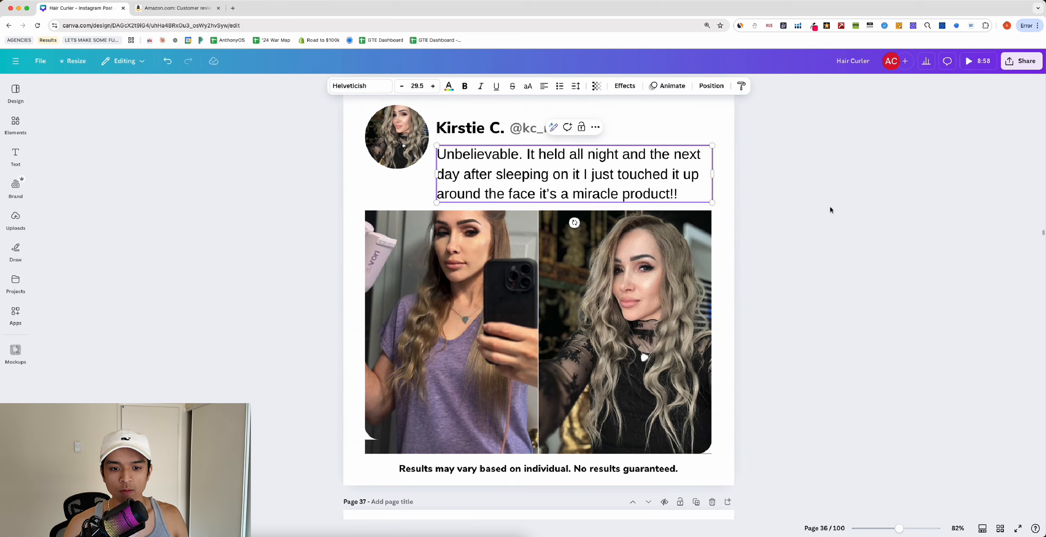
{"action": "left_click", "coordinate": [212, 244]}
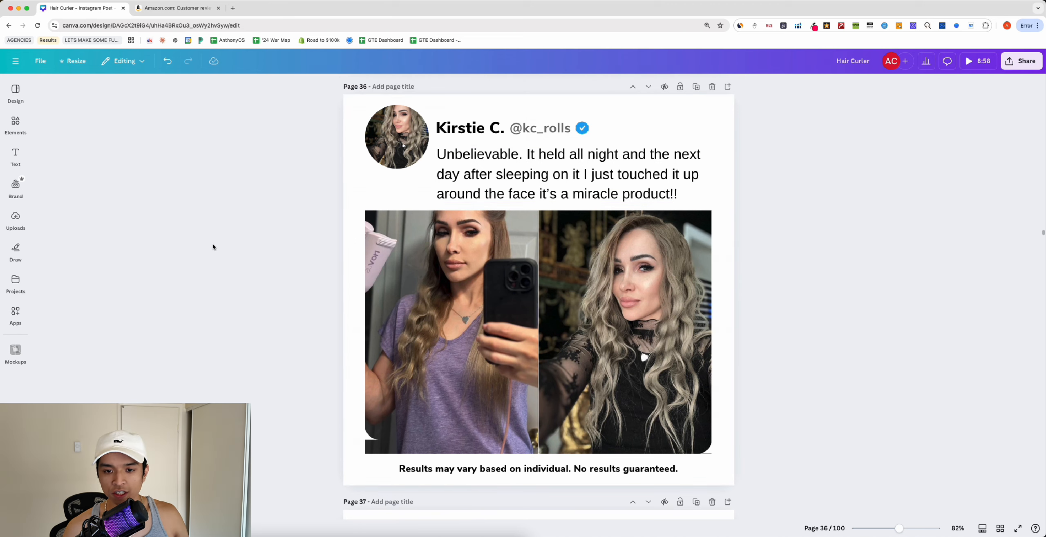
Step: Review the new testimonial variations on pages 34 to 36, including page 36's closing phrase and its before photo
{"action": "scroll", "coordinate": [212, 245], "scroll_direction": "up", "scroll_amount": 15}
{"action": "scroll", "coordinate": [212, 246], "scroll_direction": "up", "scroll_amount": 5}
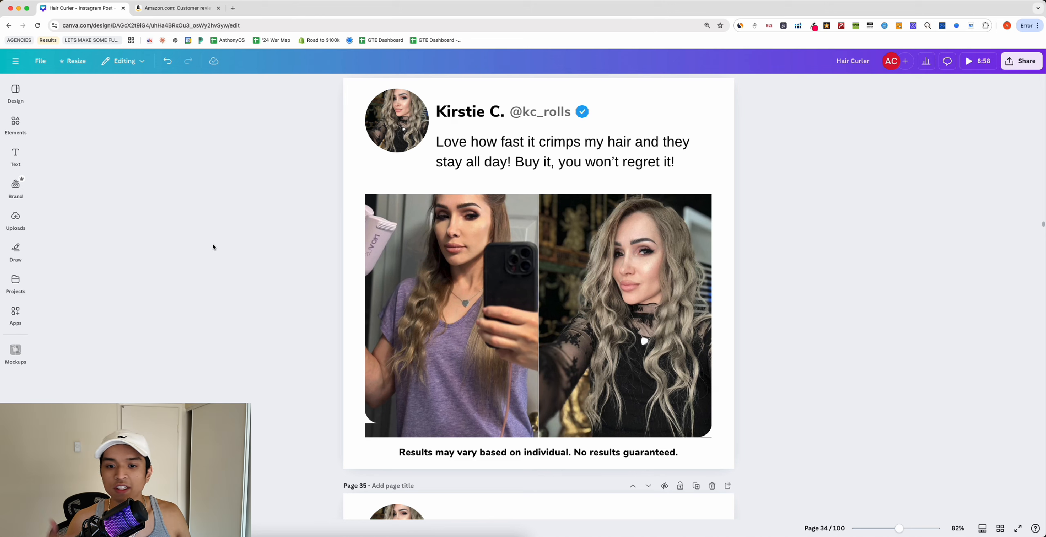
{"action": "scroll", "coordinate": [213, 246], "scroll_direction": "down", "scroll_amount": 5}
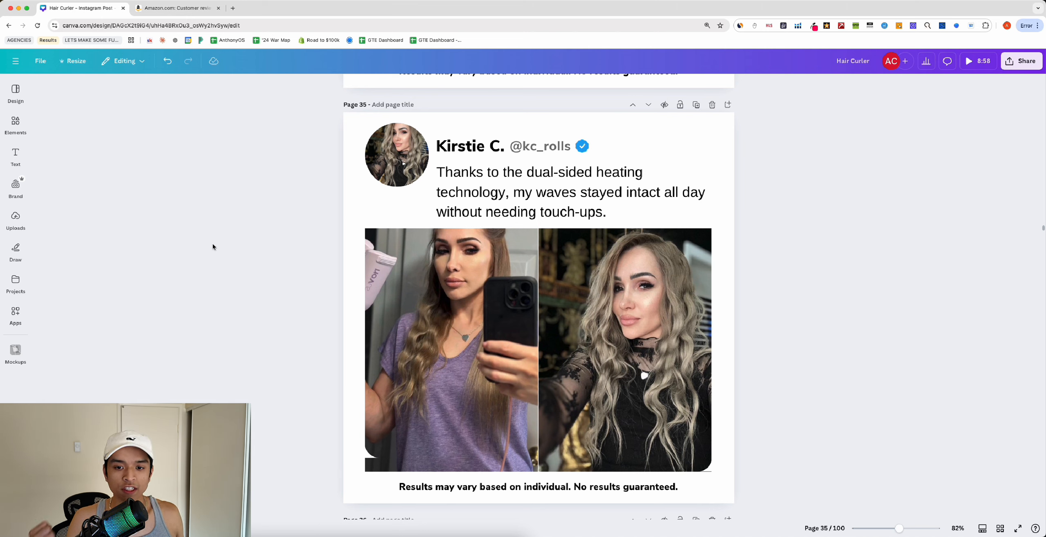
{"action": "left_click", "coordinate": [542, 195]}
{"action": "left_click", "coordinate": [322, 195]}
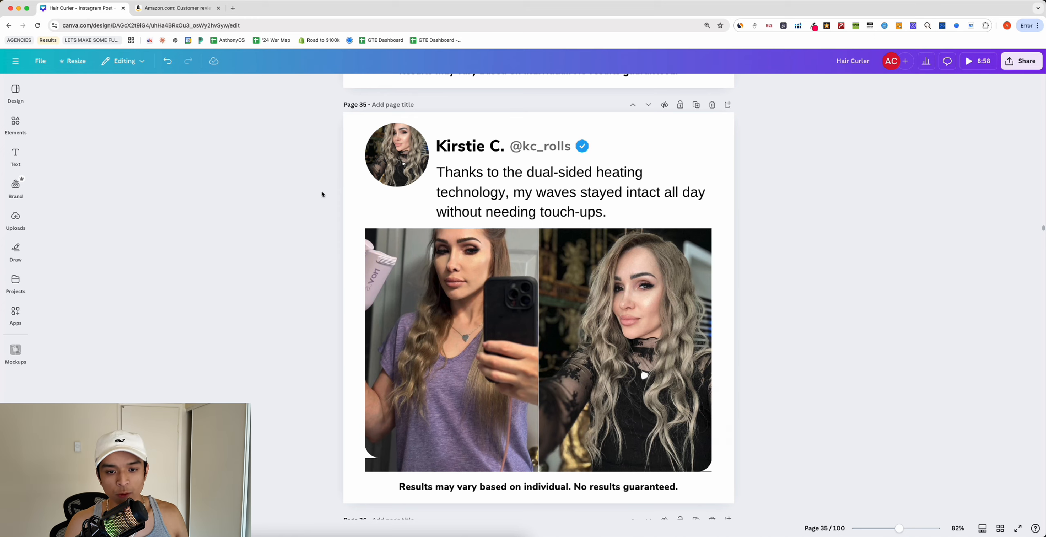
{"action": "scroll", "coordinate": [321, 194], "scroll_direction": "down", "scroll_amount": 10}
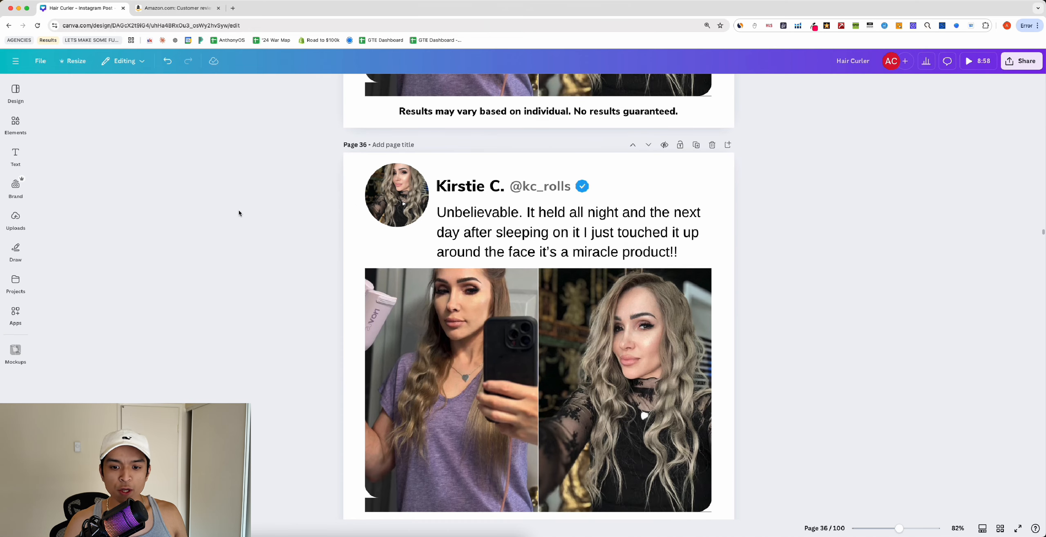
{"action": "scroll", "coordinate": [229, 217], "scroll_direction": "down", "scroll_amount": 1}
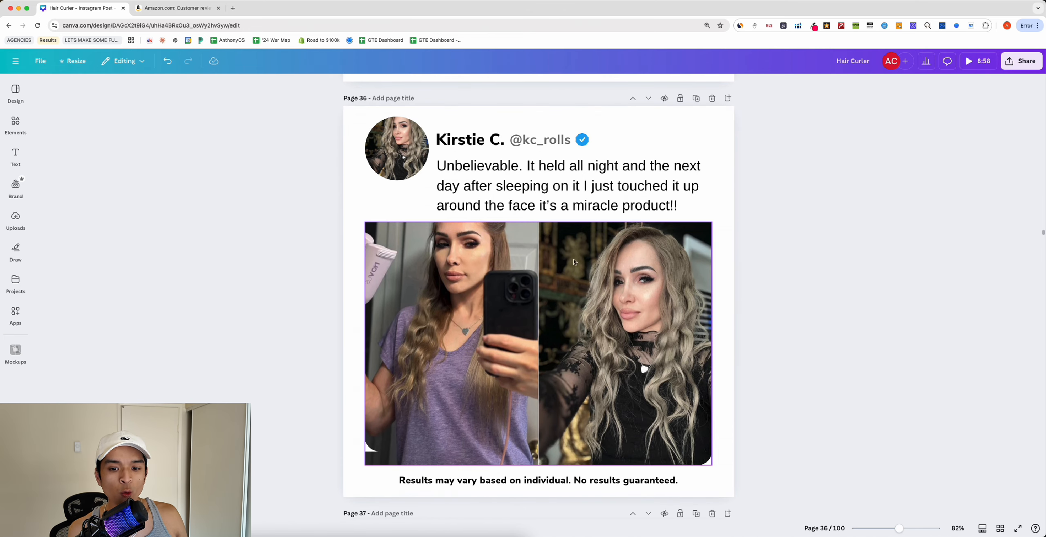
{"action": "left_click", "coordinate": [632, 213]}
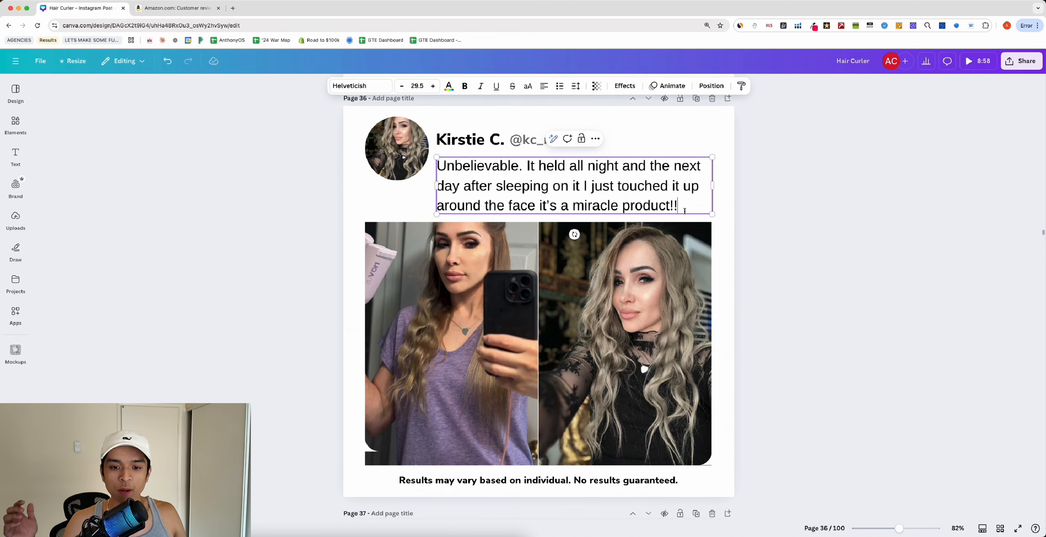
{"action": "left_click_drag", "start_coordinate": [678, 207], "coordinate": [542, 209]}
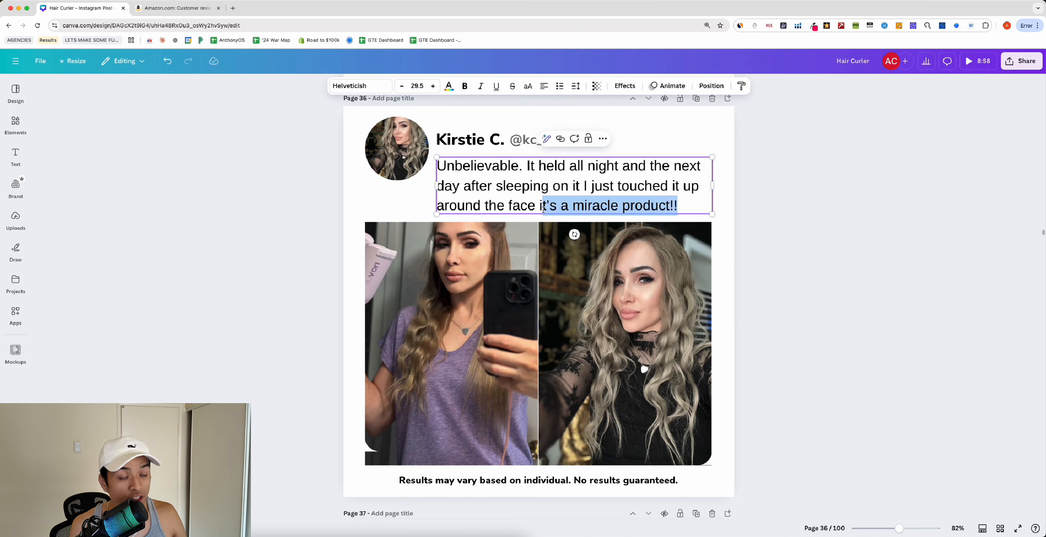
{"action": "left_click", "coordinate": [331, 248]}
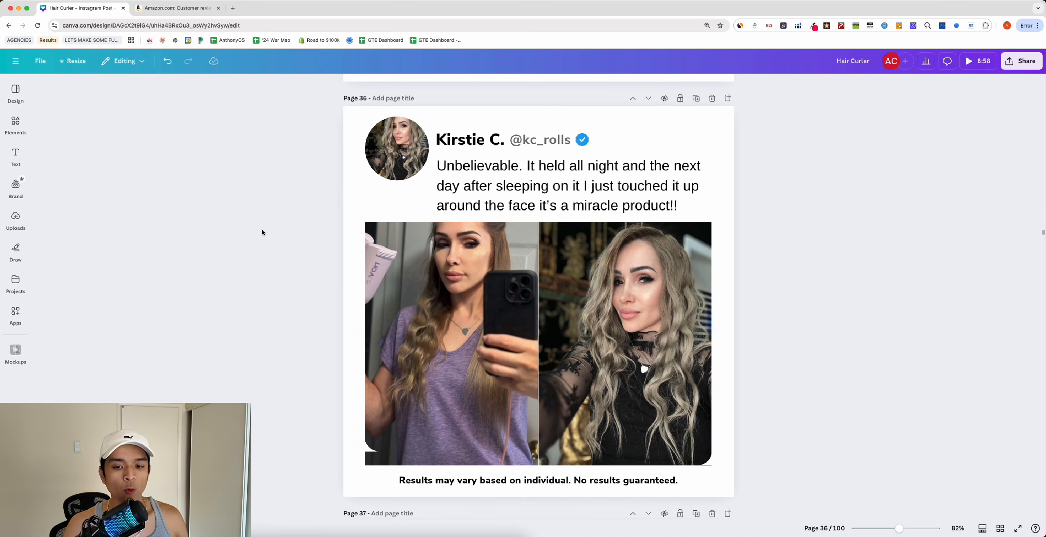
{"action": "left_click", "coordinate": [450, 268]}
{"action": "left_click", "coordinate": [331, 295]}
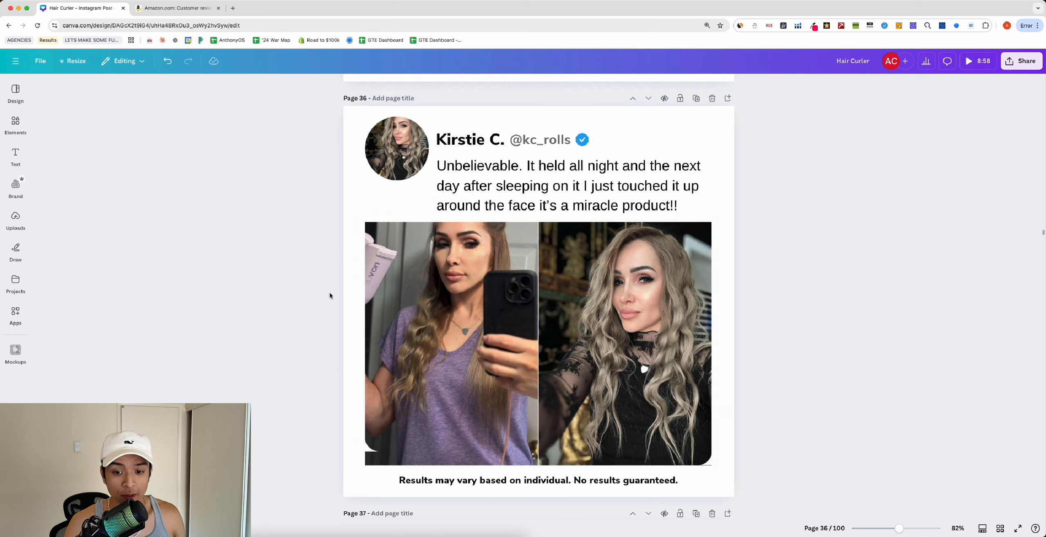
{"action": "left_click", "coordinate": [443, 302]}
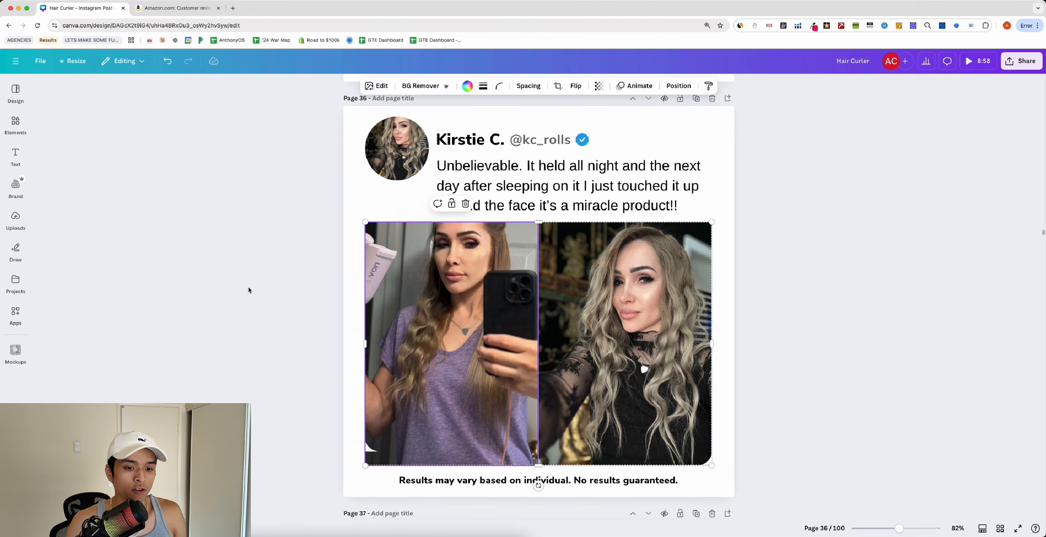
Step: Apply the Ink filter from the Mono group to page 36's before photo, at an intensity that only partly desaturates it
{"action": "left_click", "coordinate": [616, 337]}
{"action": "left_click", "coordinate": [465, 325]}
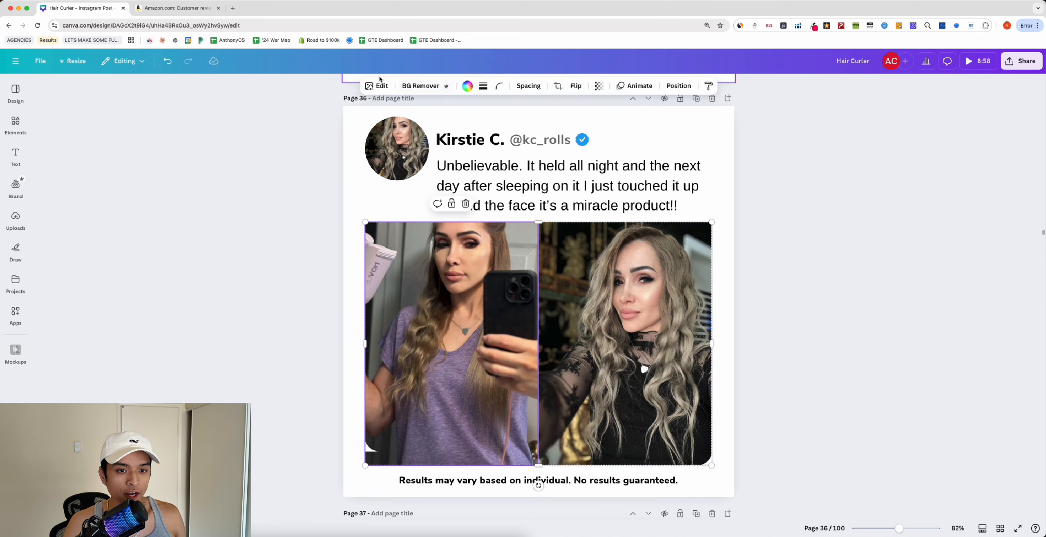
{"action": "left_click", "coordinate": [378, 86]}
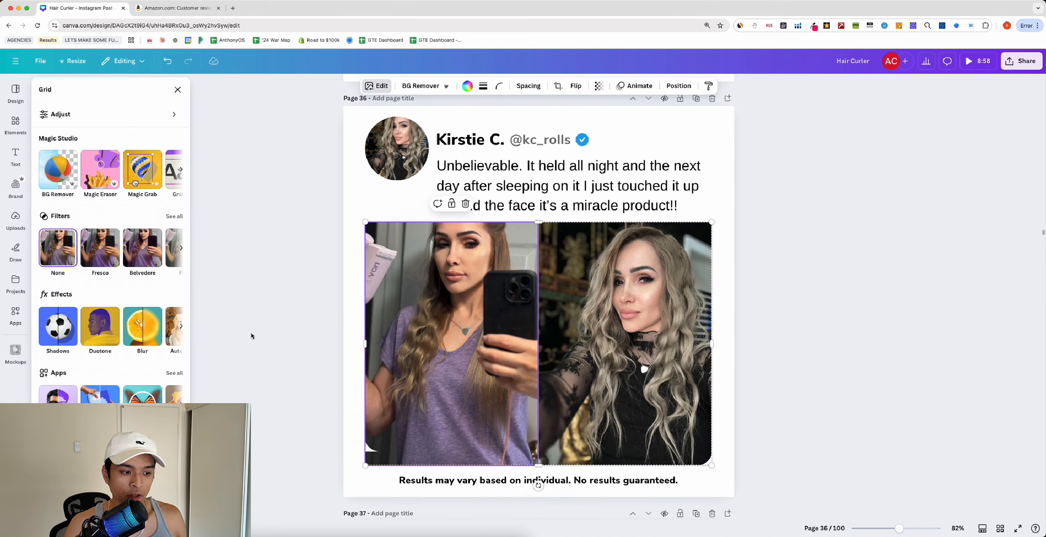
{"action": "left_click", "coordinate": [175, 218]}
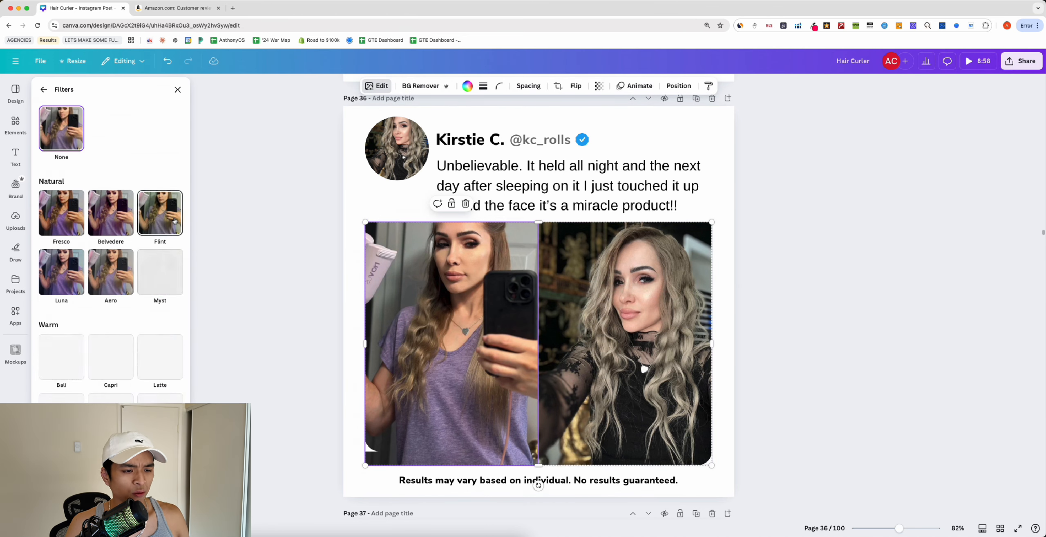
{"action": "scroll", "coordinate": [141, 355], "scroll_direction": "down", "scroll_amount": 10}
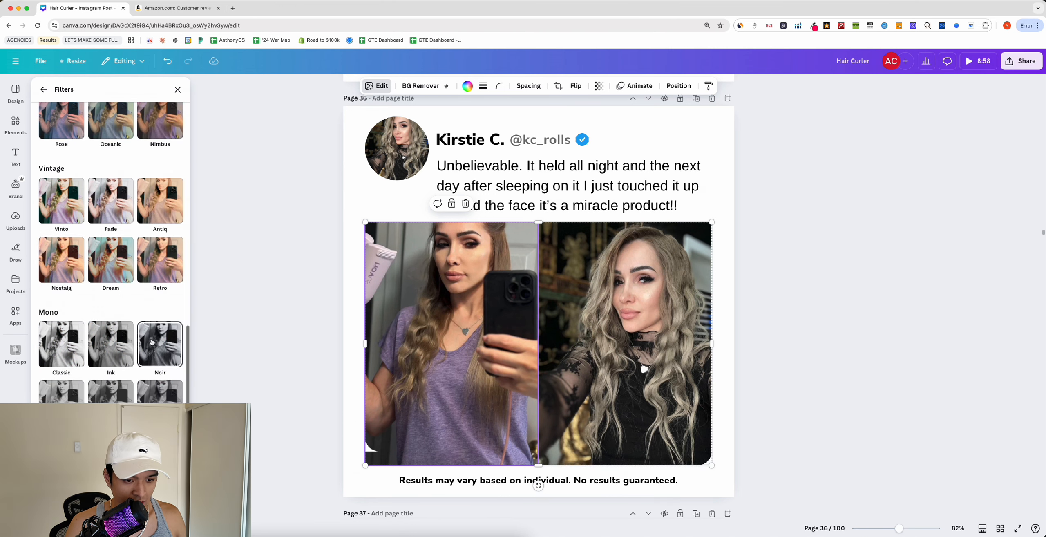
{"action": "left_click", "coordinate": [151, 342]}
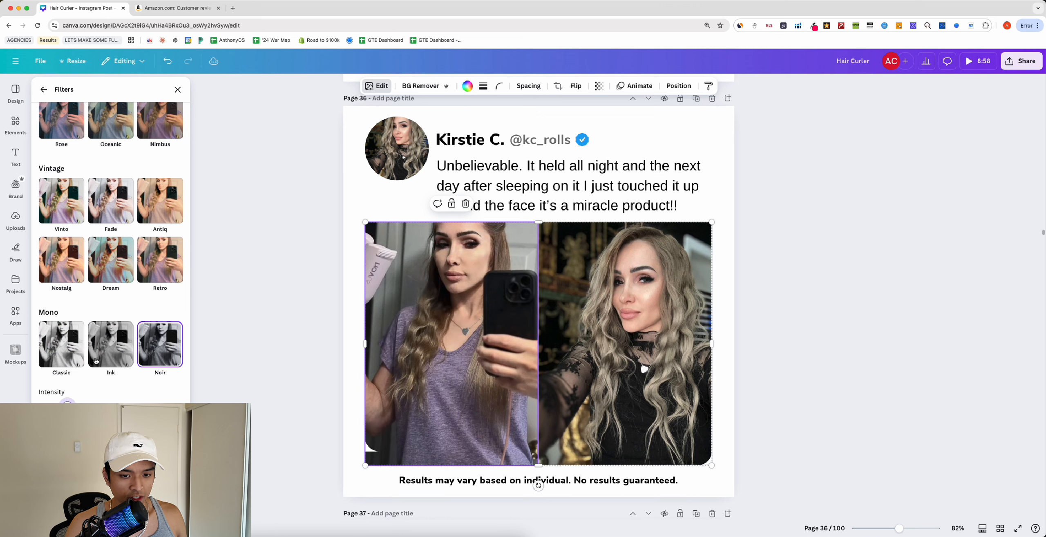
{"action": "left_click", "coordinate": [102, 353]}
{"action": "left_click_drag", "start_coordinate": [44, 402], "coordinate": [138, 402]}
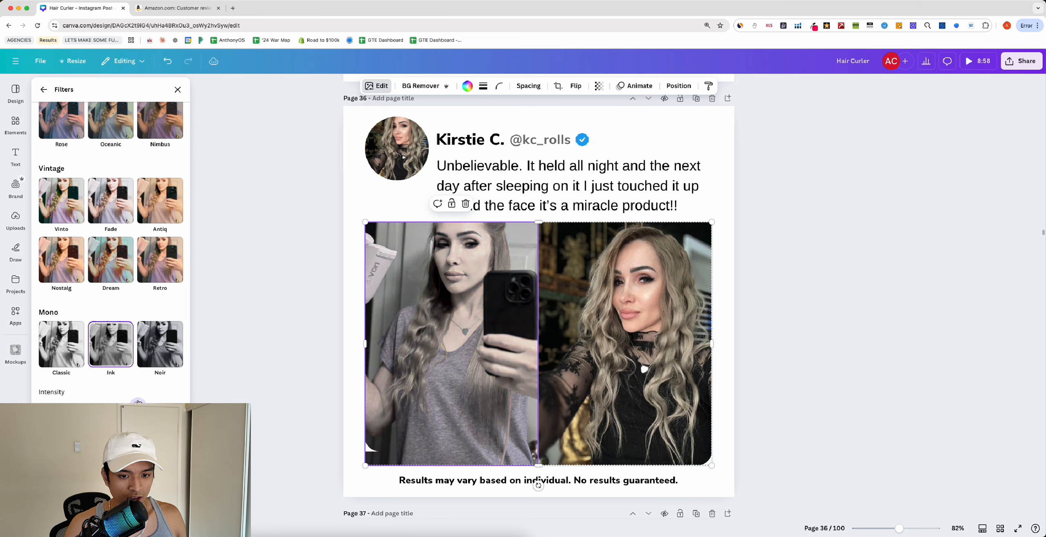
{"action": "left_click", "coordinate": [295, 282]}
Step: Adjust page 36's after photo to a contrast of 11 and a temperature of 23
{"action": "left_click", "coordinate": [593, 278]}
{"action": "left_click", "coordinate": [380, 86]}
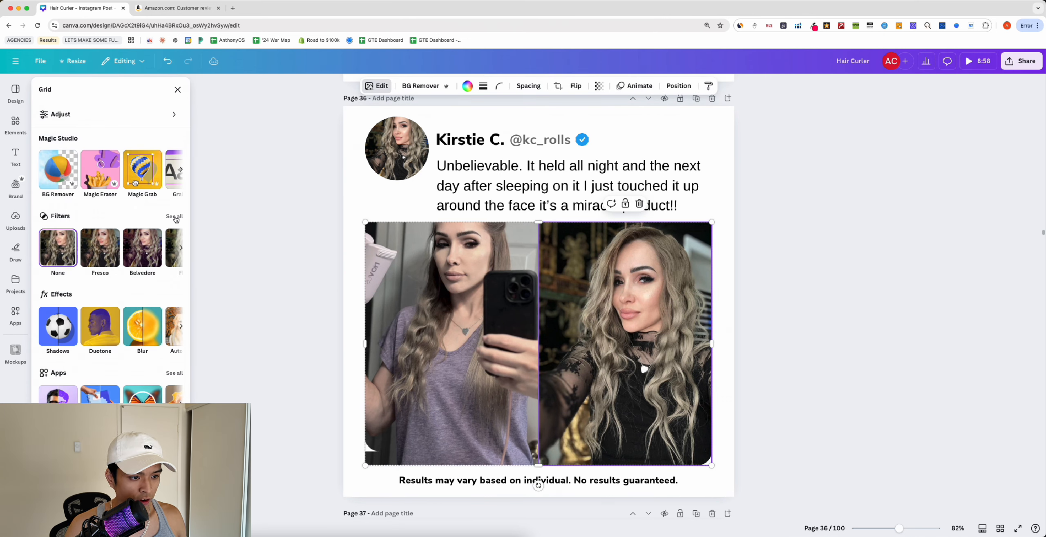
{"action": "left_click", "coordinate": [175, 217]}
{"action": "left_click", "coordinate": [46, 90]}
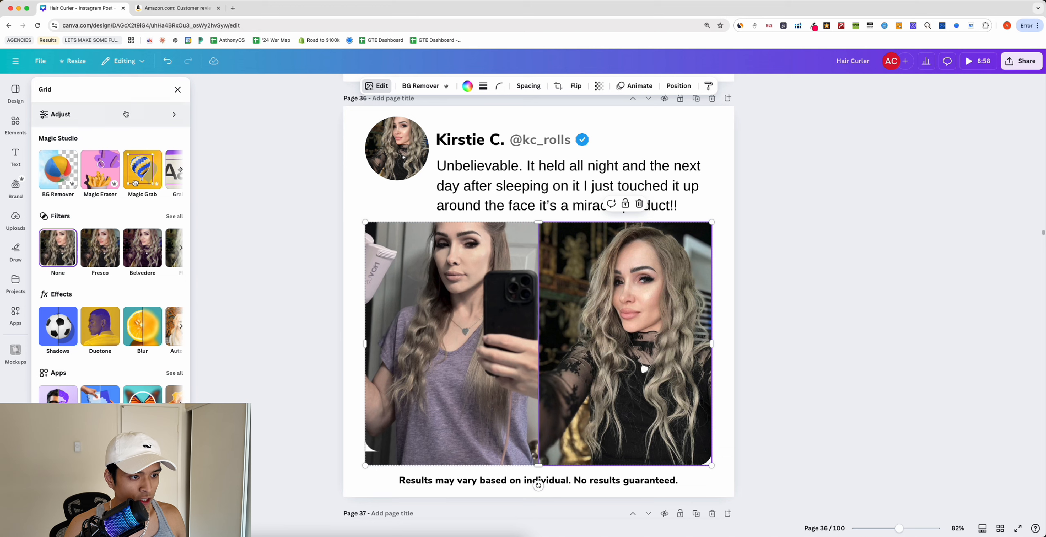
{"action": "left_click", "coordinate": [126, 114]}
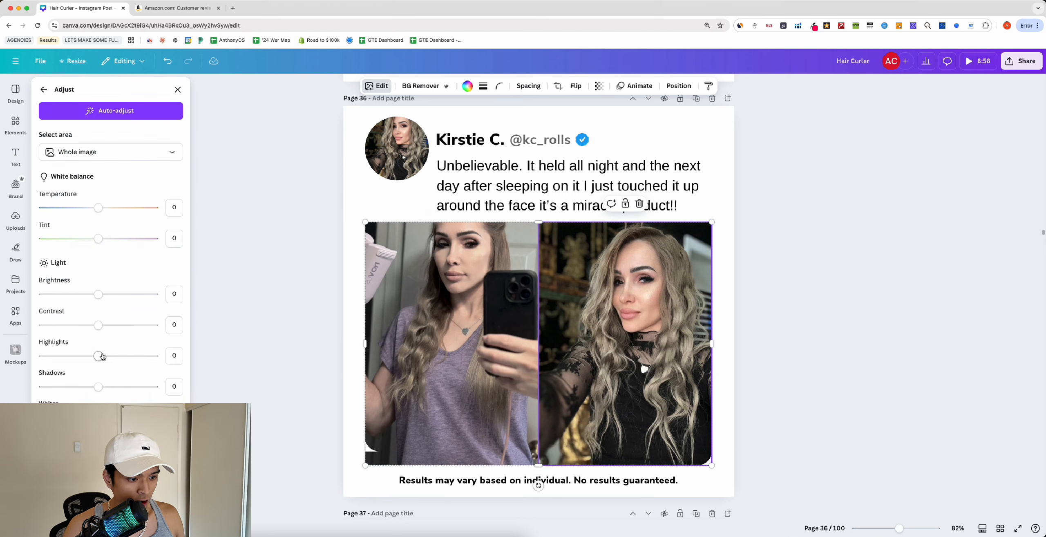
{"action": "mouse_move", "coordinate": [99, 326]}
{"action": "left_mouse_down"}
{"action": "mouse_move", "coordinate": [124, 328]}
{"action": "mouse_move", "coordinate": [104, 327]}
{"action": "left_mouse_up"}
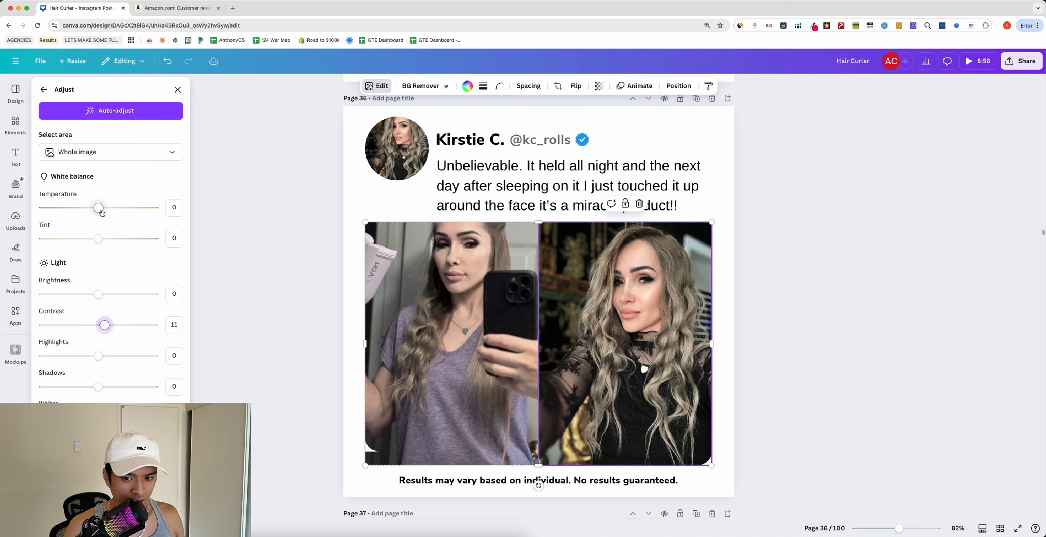
{"action": "left_click_drag", "start_coordinate": [101, 213], "coordinate": [111, 208]}
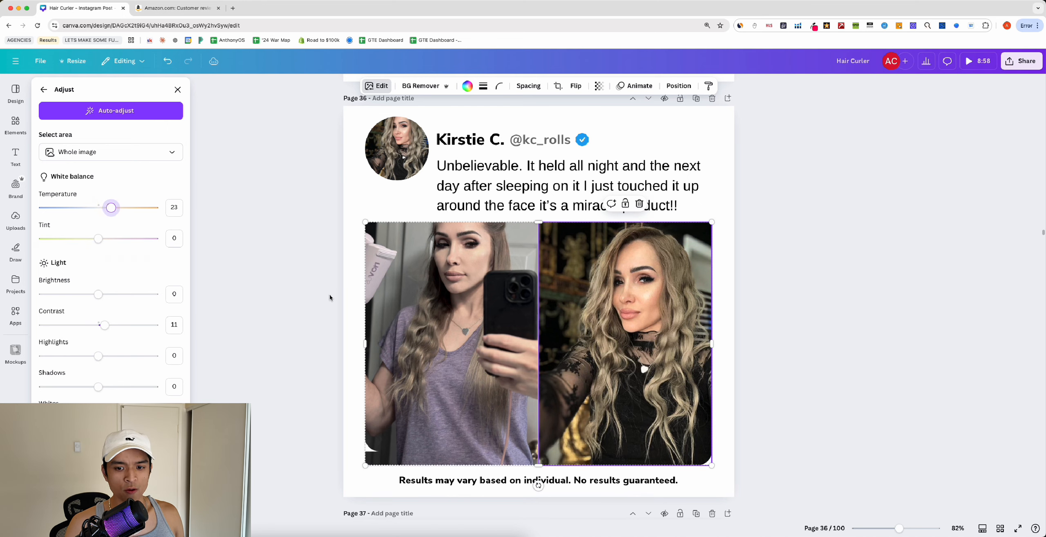
{"action": "left_click", "coordinate": [330, 297]}
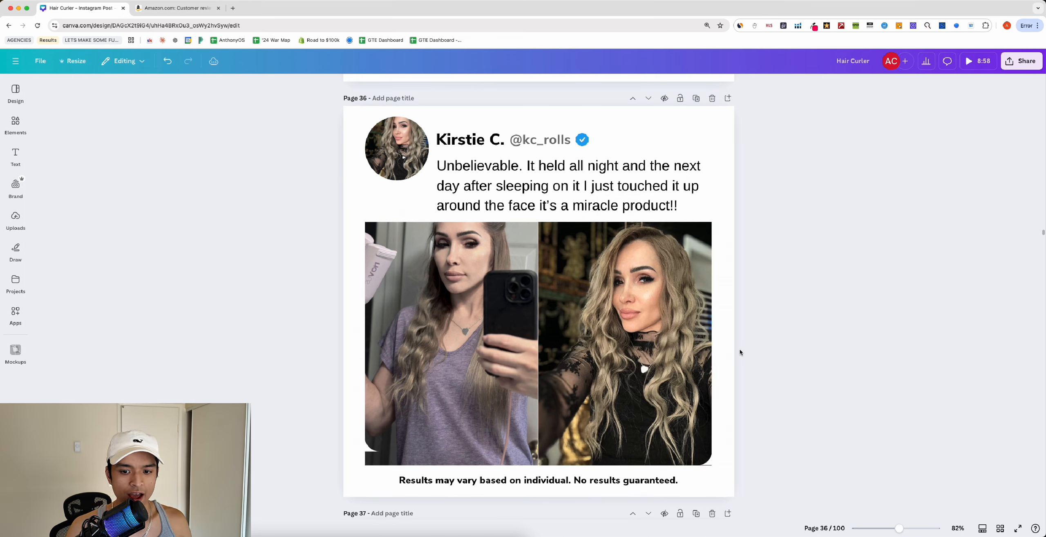
Step: Add a solid border with a weight of 9 to page 36's after photo
{"action": "left_click", "coordinate": [678, 352]}
{"action": "left_click", "coordinate": [483, 86]}
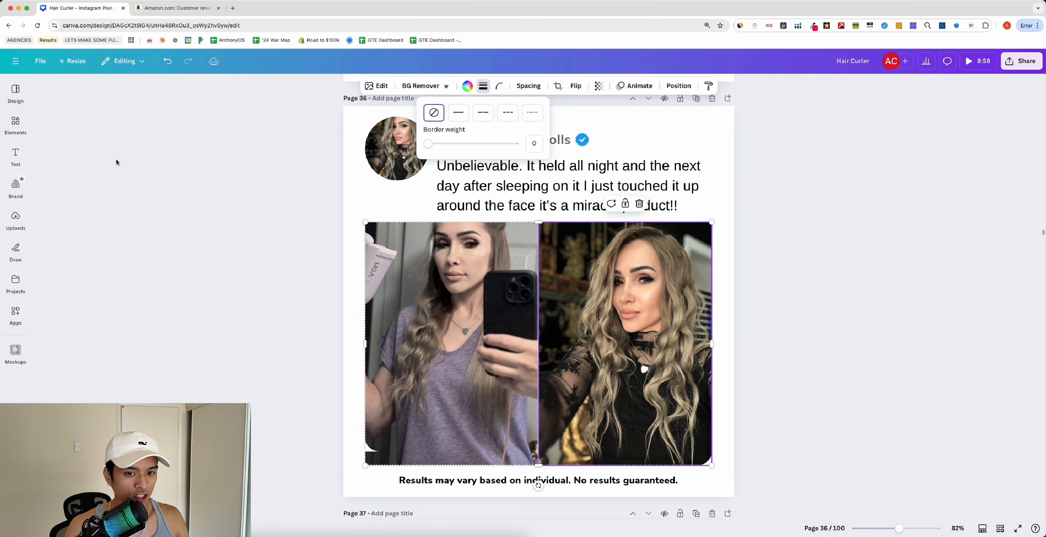
{"action": "left_click", "coordinate": [459, 112]}
{"action": "left_click_drag", "start_coordinate": [429, 144], "coordinate": [436, 145]}
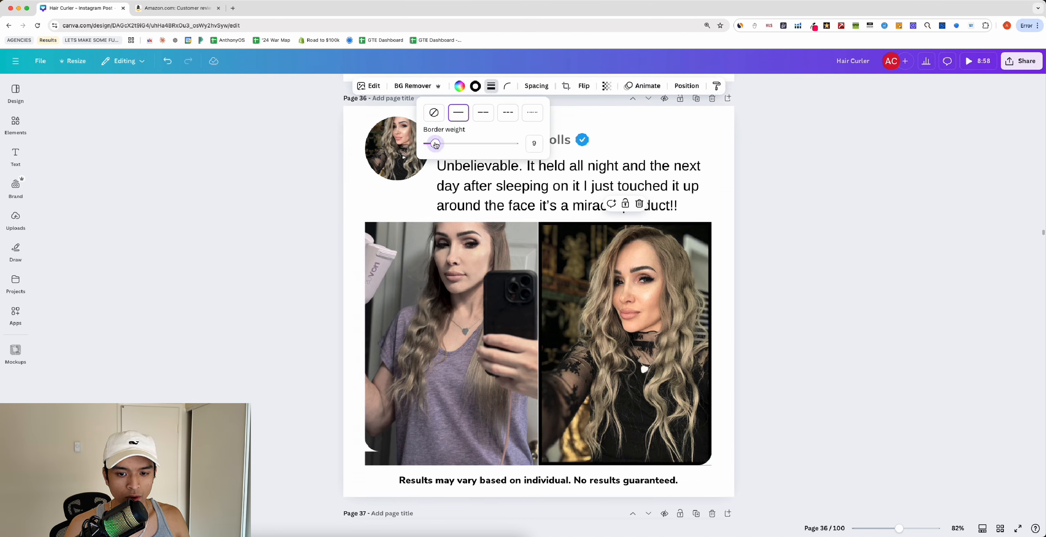
Step: Set the after photo's border on page 36 to a custom bright green solid color
{"action": "left_click", "coordinate": [475, 86]}
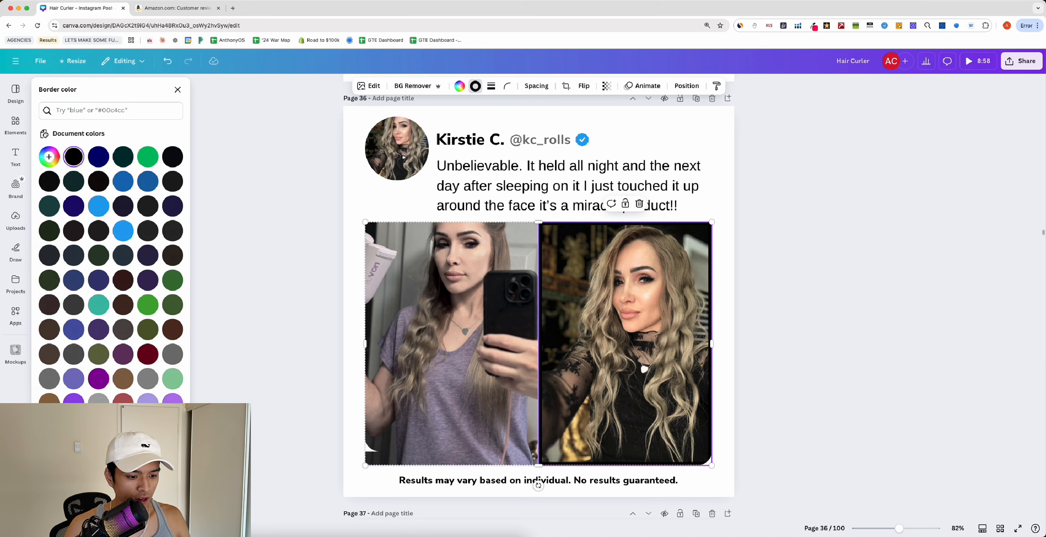
{"action": "left_click", "coordinate": [172, 452]}
{"action": "scroll", "coordinate": [133, 379], "scroll_direction": "down", "scroll_amount": 14}
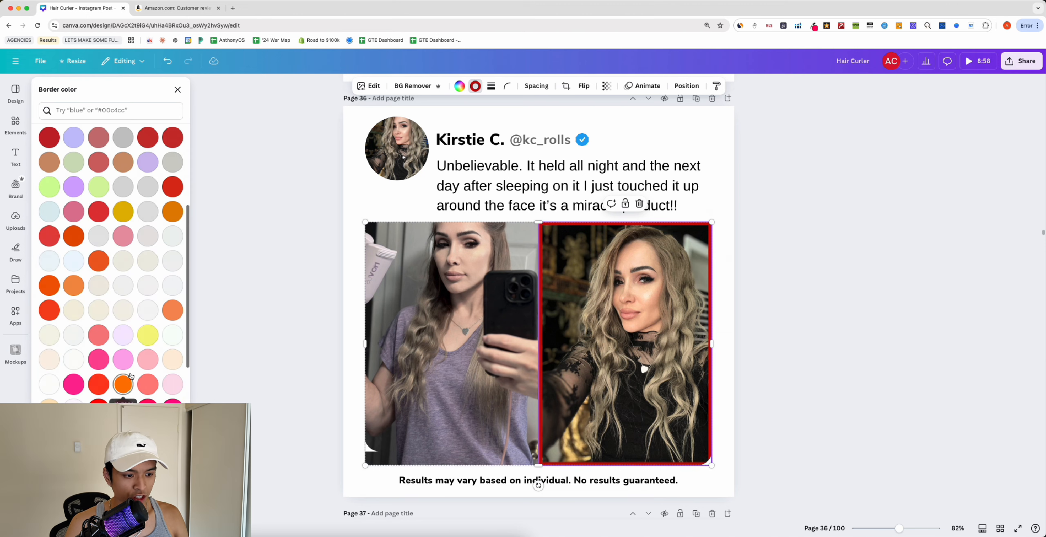
{"action": "scroll", "coordinate": [131, 376], "scroll_direction": "up", "scroll_amount": 14}
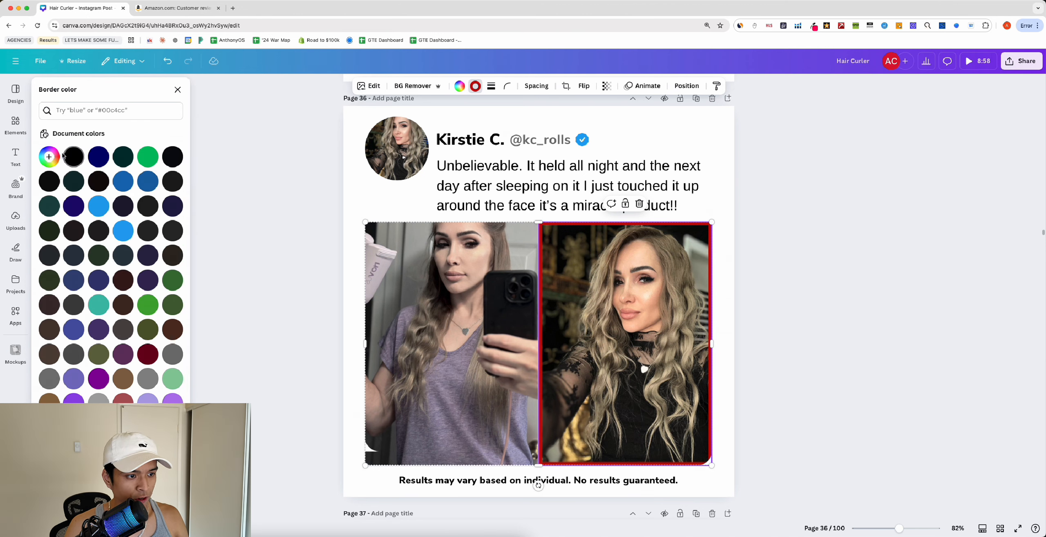
{"action": "left_click", "coordinate": [49, 156]}
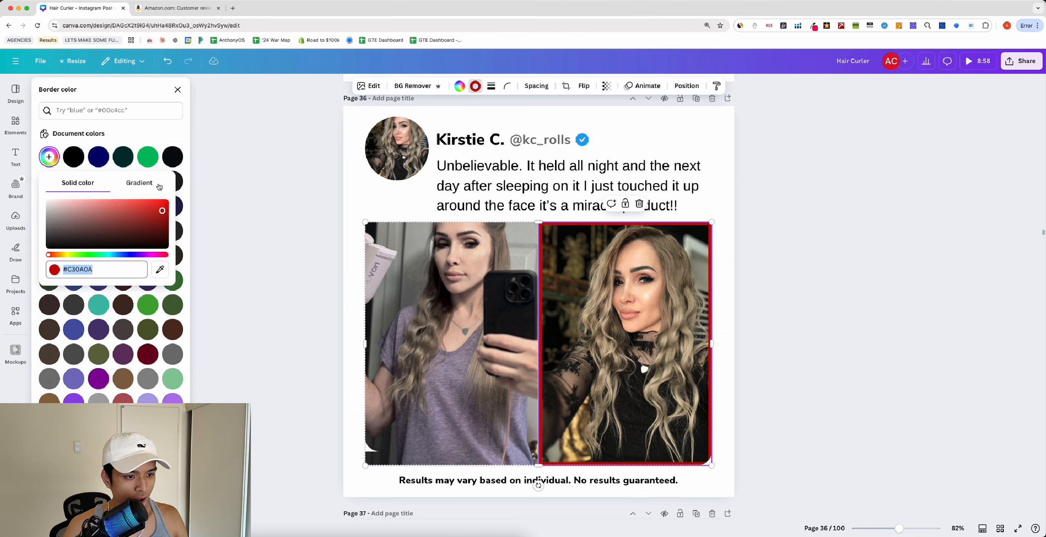
{"action": "left_click", "coordinate": [89, 255]}
{"action": "left_click_drag", "start_coordinate": [162, 216], "coordinate": [168, 183]}
{"action": "left_click", "coordinate": [275, 174]}
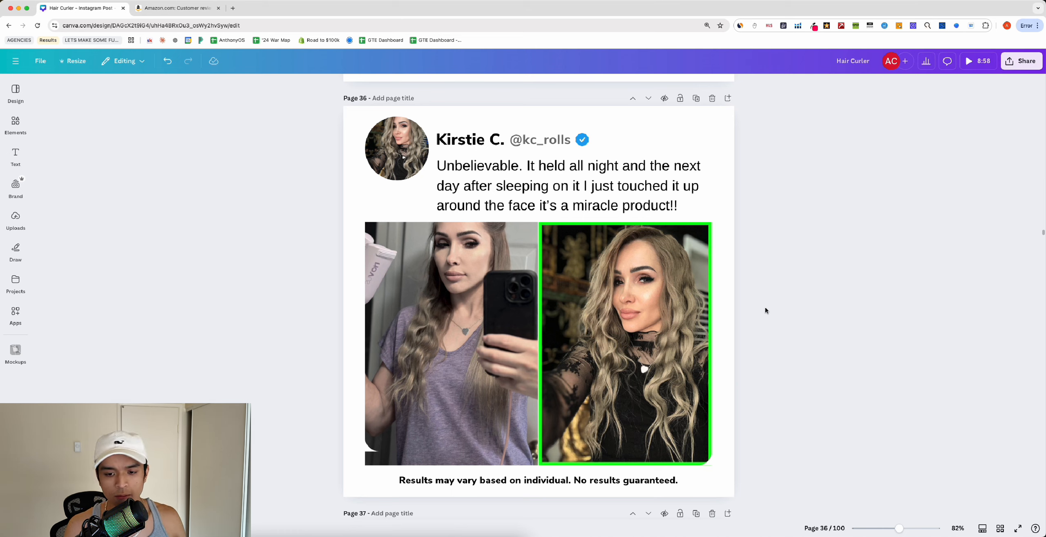
Step: Compare page 35's testimonial wording with the Amazon customer review that inspired page 36's text
{"action": "scroll", "coordinate": [435, 289], "scroll_direction": "down", "scroll_amount": 1}
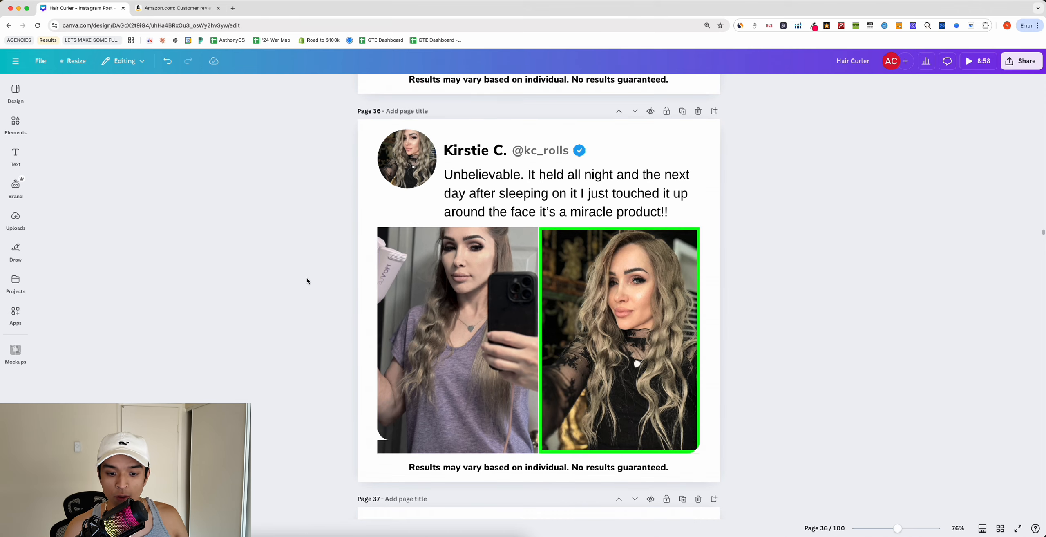
{"action": "scroll", "coordinate": [307, 281], "scroll_direction": "up", "scroll_amount": 2}
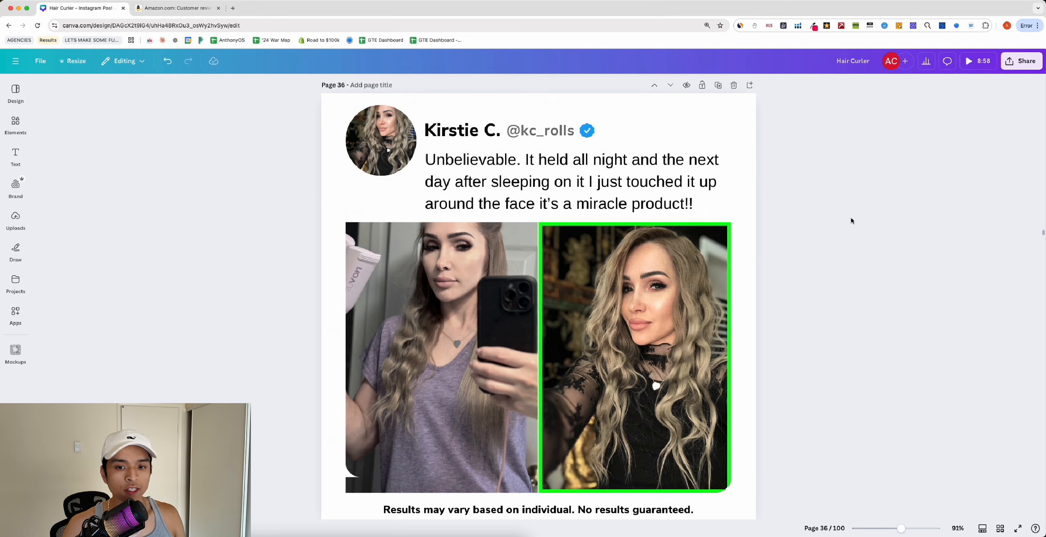
{"action": "scroll", "coordinate": [826, 219], "scroll_direction": "up", "scroll_amount": 3}
{"action": "scroll", "coordinate": [826, 220], "scroll_direction": "up", "scroll_amount": 7}
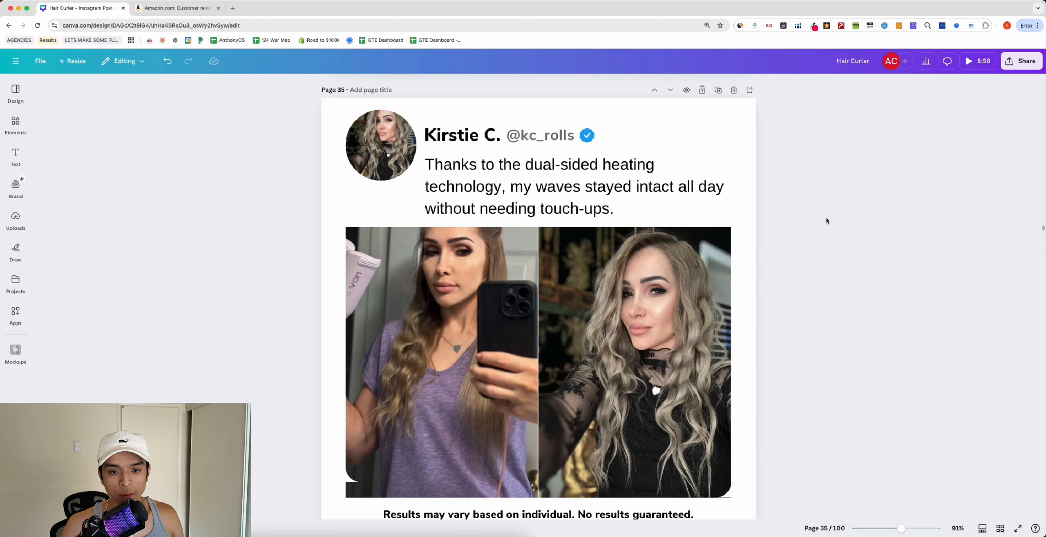
{"action": "left_click", "coordinate": [610, 196]}
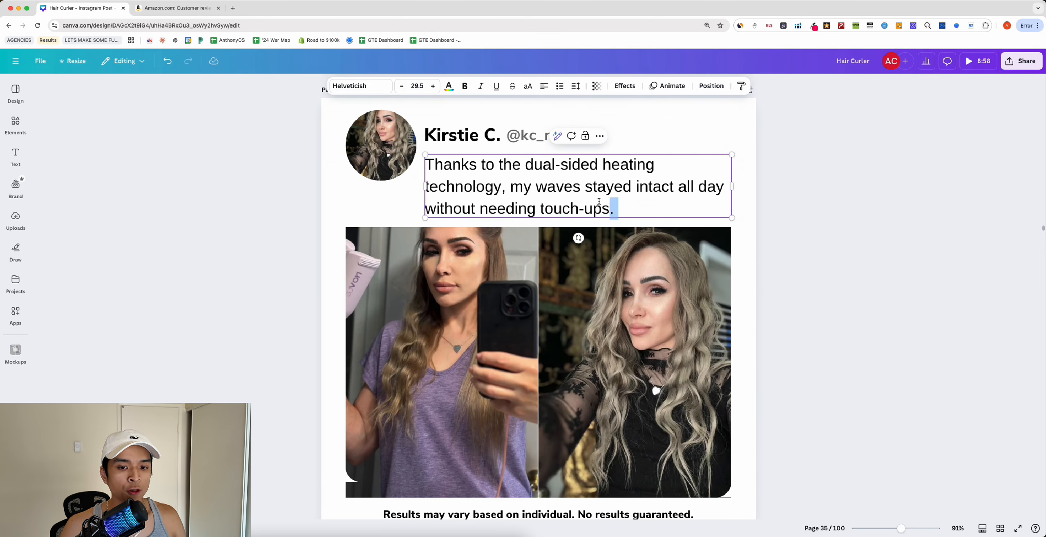
{"action": "left_click_drag", "start_coordinate": [612, 208], "coordinate": [511, 187]}
{"action": "left_click", "coordinate": [190, 181]}
{"action": "left_click", "coordinate": [177, 8]}
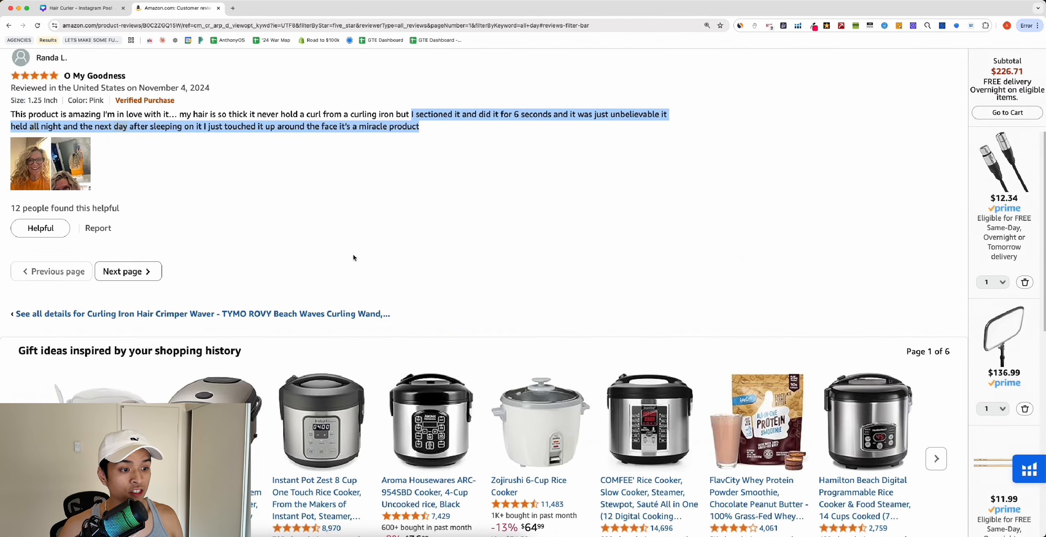
{"action": "left_click", "coordinate": [353, 254]}
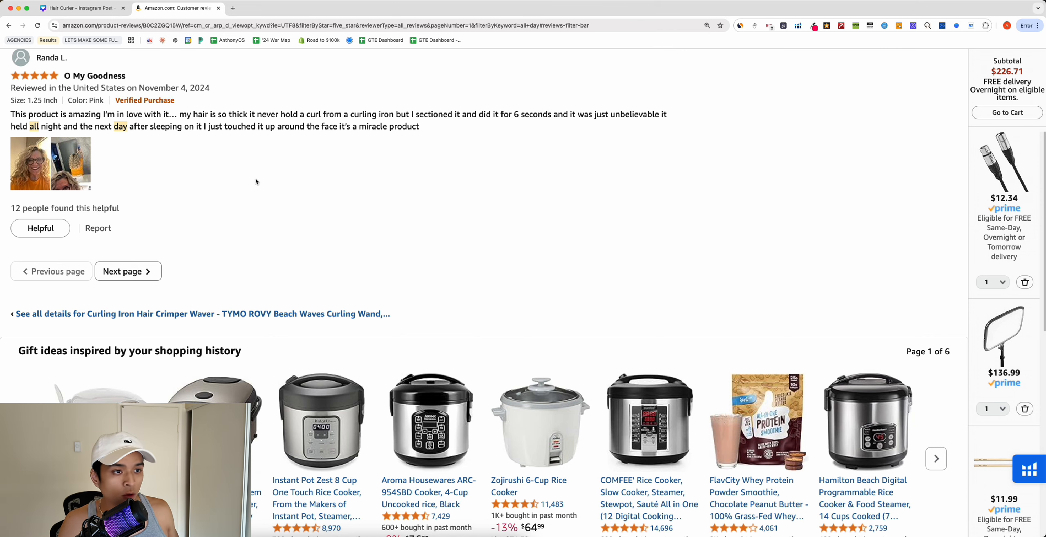
{"action": "left_click", "coordinate": [54, 9]}
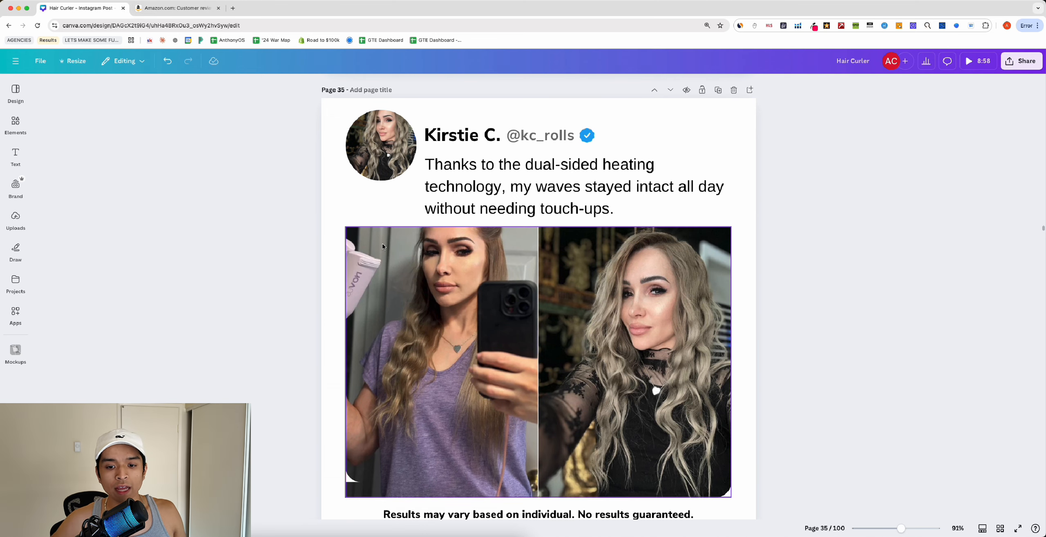
Step: Compare page 36's edited photos and testimonial text with the versions on pages 34 and 35
{"action": "scroll", "coordinate": [382, 247], "scroll_direction": "down", "scroll_amount": 10}
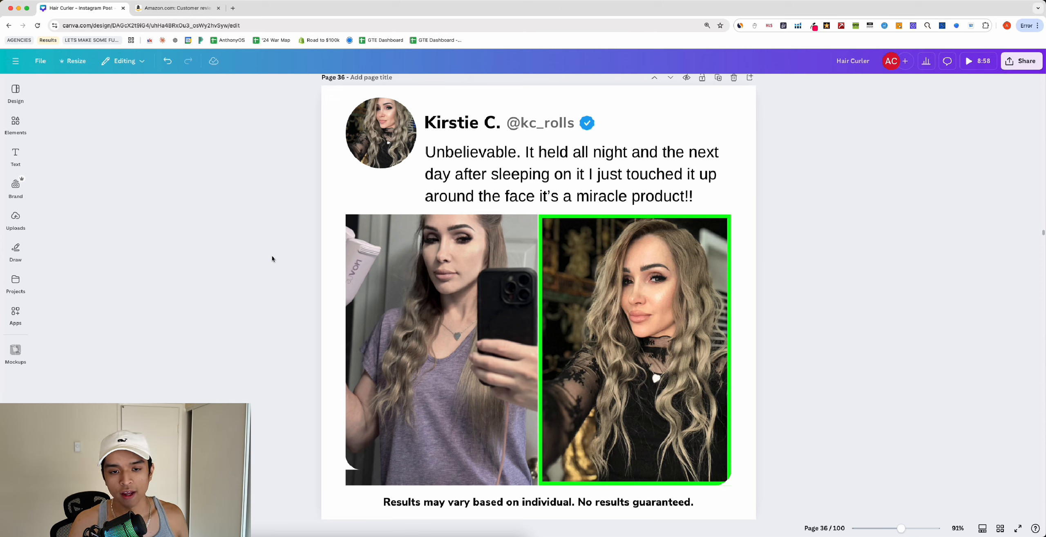
{"action": "scroll", "coordinate": [271, 259], "scroll_direction": "down", "scroll_amount": 2}
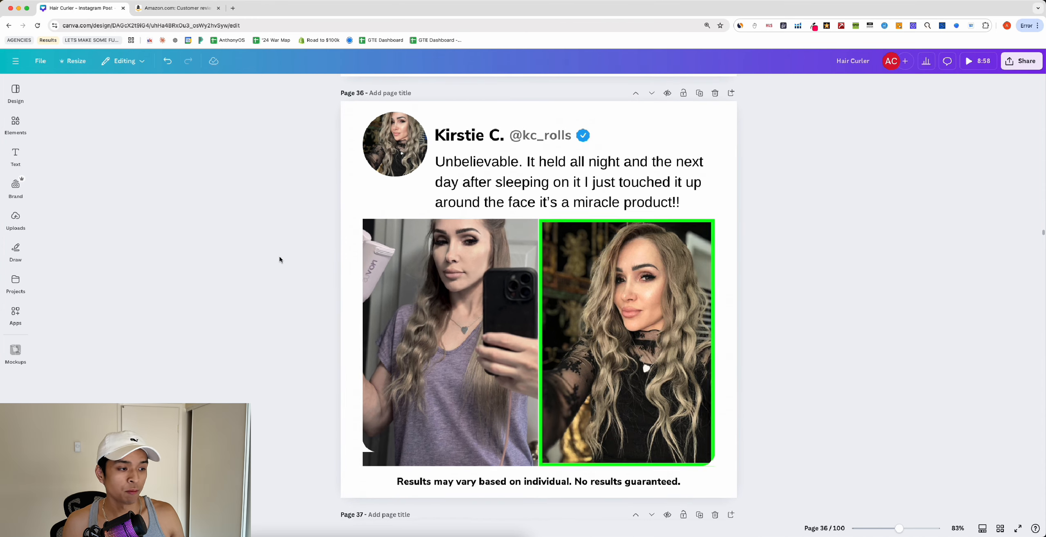
{"action": "scroll", "coordinate": [280, 259], "scroll_direction": "up", "scroll_amount": 1}
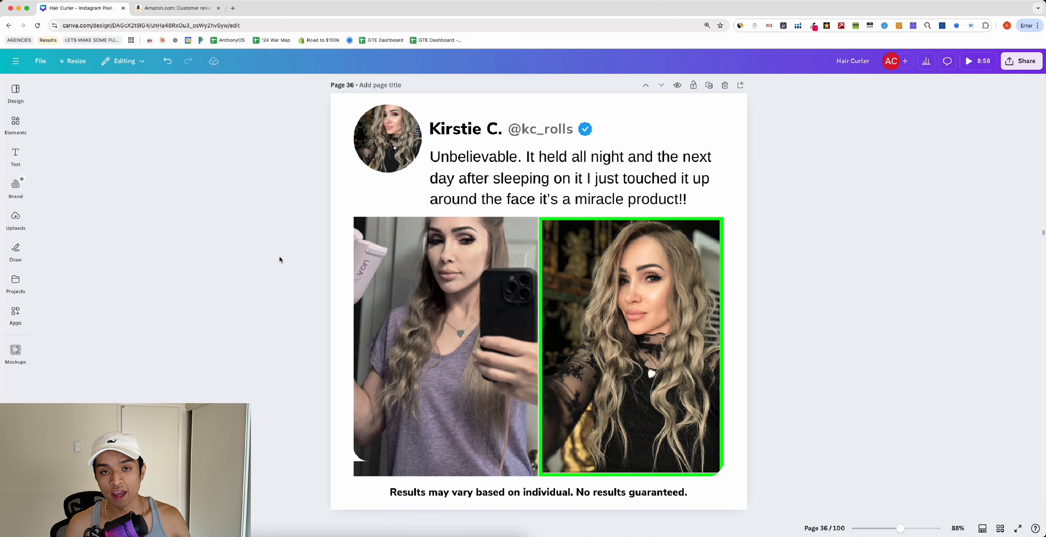
{"action": "scroll", "coordinate": [280, 259], "scroll_direction": "up", "scroll_amount": 10}
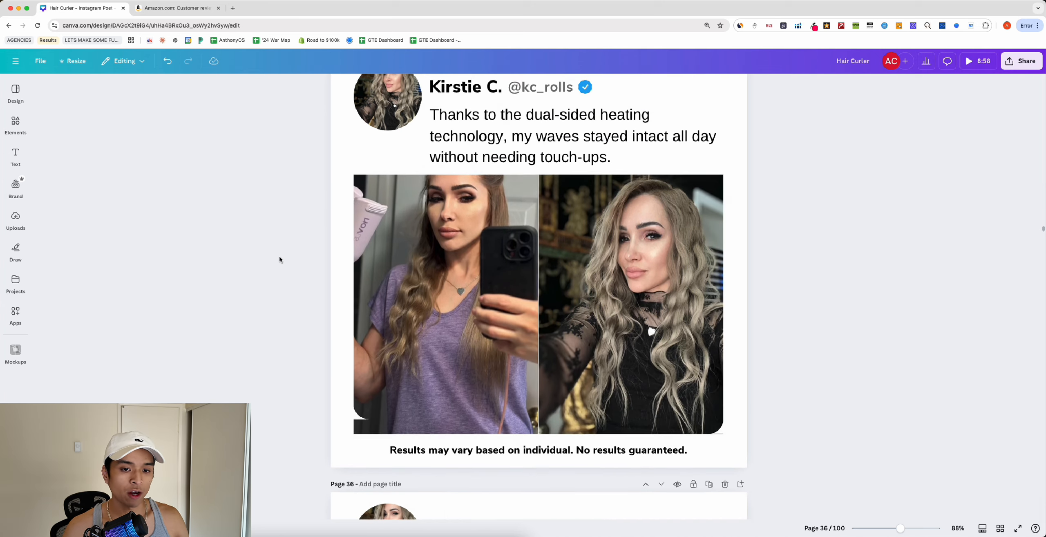
{"action": "scroll", "coordinate": [279, 259], "scroll_direction": "up", "scroll_amount": 10}
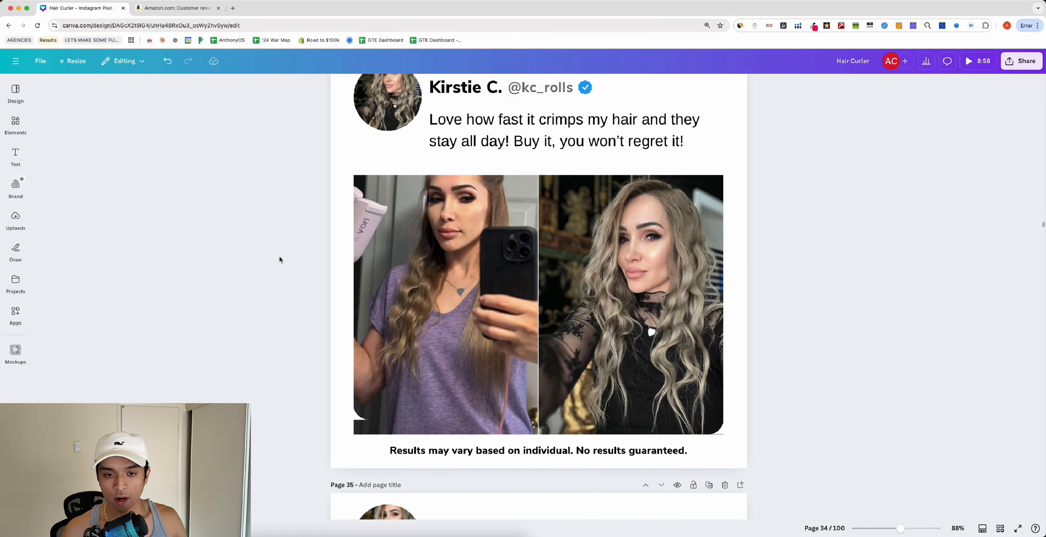
{"action": "scroll", "coordinate": [280, 259], "scroll_direction": "down", "scroll_amount": 15}
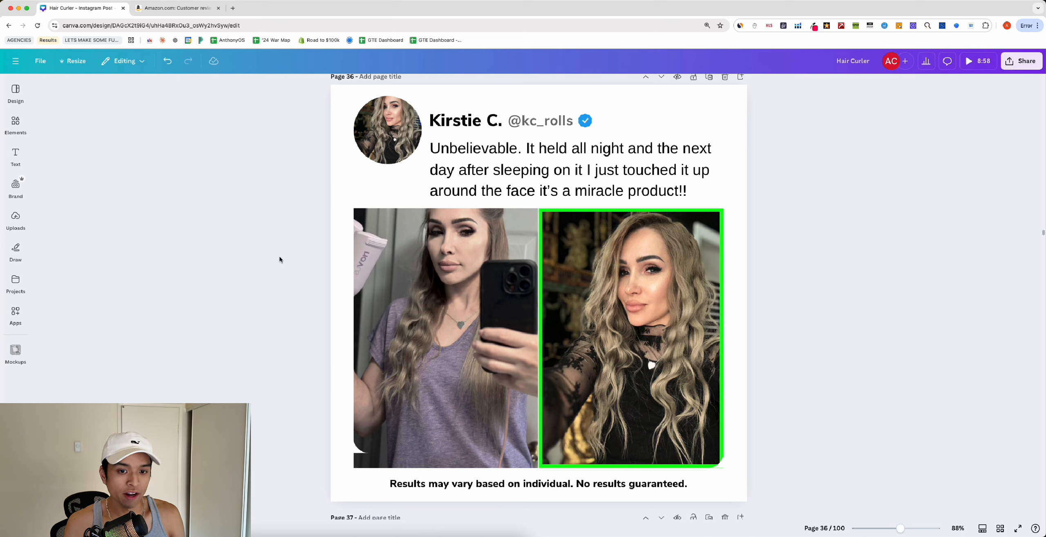
{"action": "left_click", "coordinate": [470, 171]}
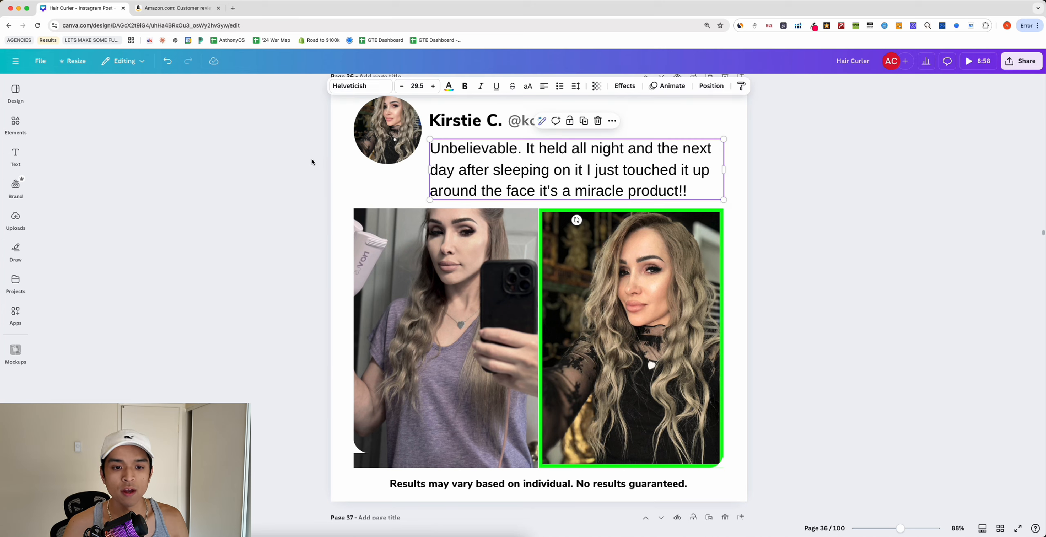
{"action": "left_click", "coordinate": [313, 162]}
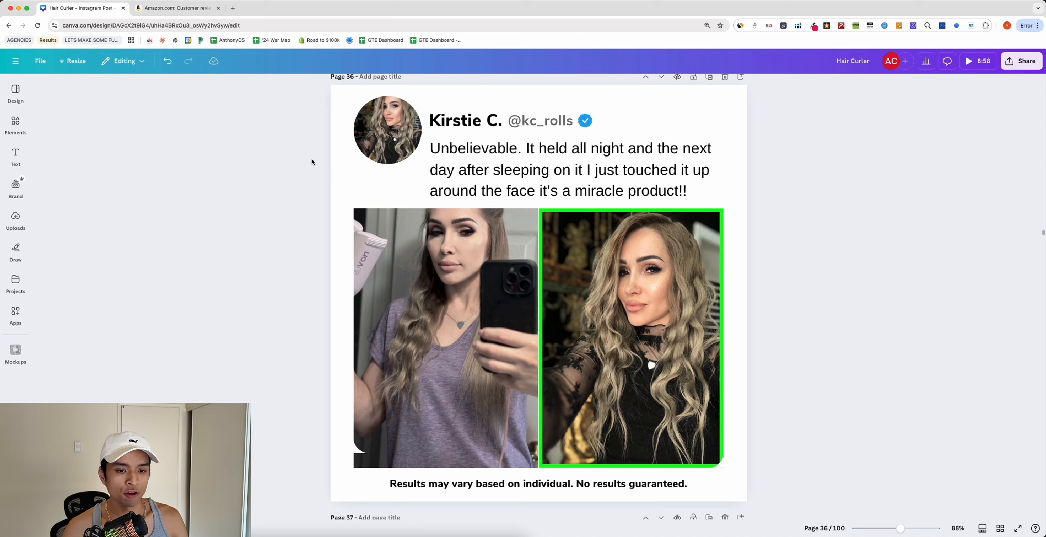
{"action": "left_click", "coordinate": [422, 282]}
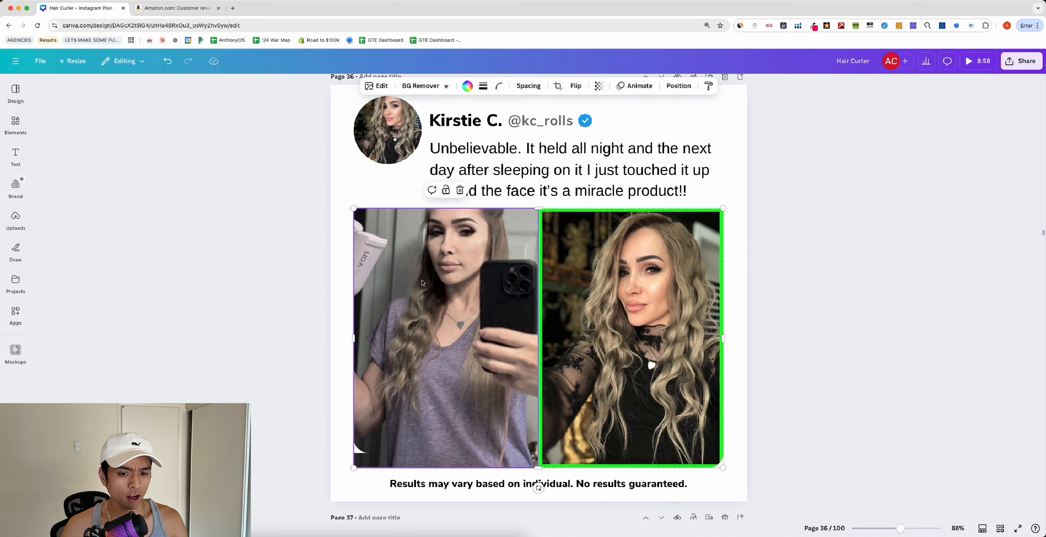
Step: Review page 36's before and after photos and testimonial text alongside the five-star Amazon customer reviews mentioning "all day"
{"action": "left_click", "coordinate": [623, 277]}
{"action": "left_click", "coordinate": [434, 281]}
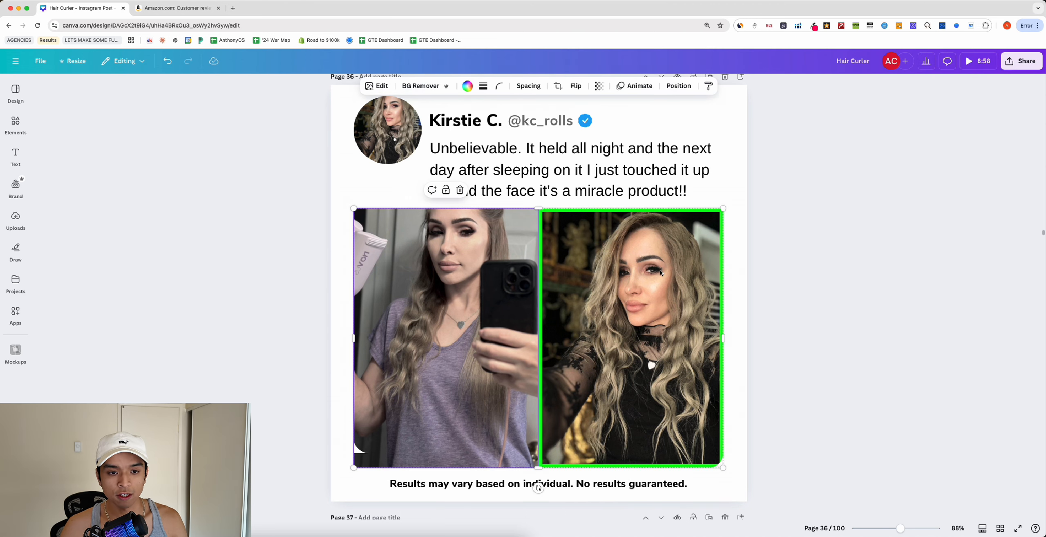
{"action": "left_click", "coordinate": [604, 282]}
{"action": "left_click", "coordinate": [390, 137]}
{"action": "left_click", "coordinate": [245, 327]}
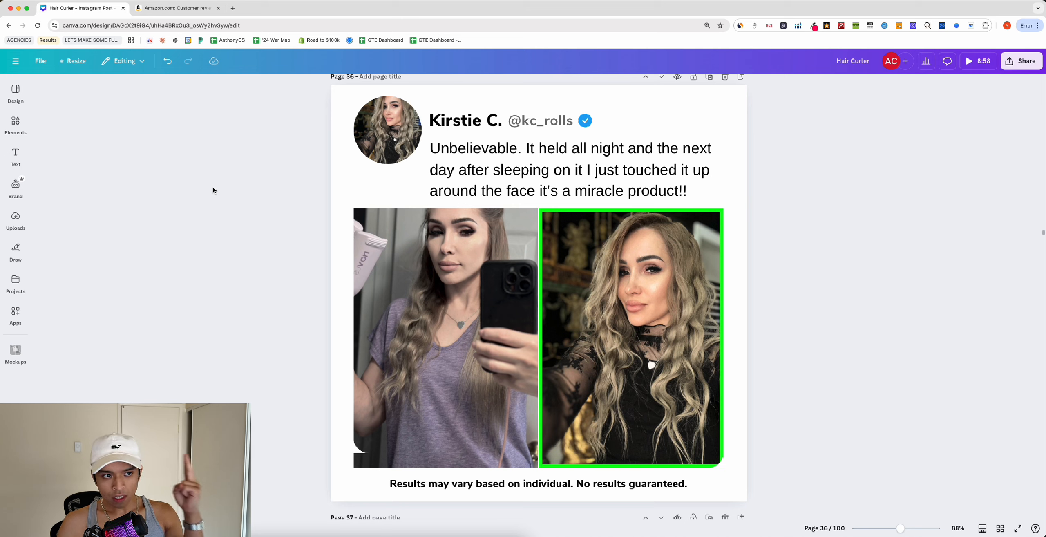
{"action": "left_click", "coordinate": [175, 8]}
{"action": "scroll", "coordinate": [287, 190], "scroll_direction": "up", "scroll_amount": 10}
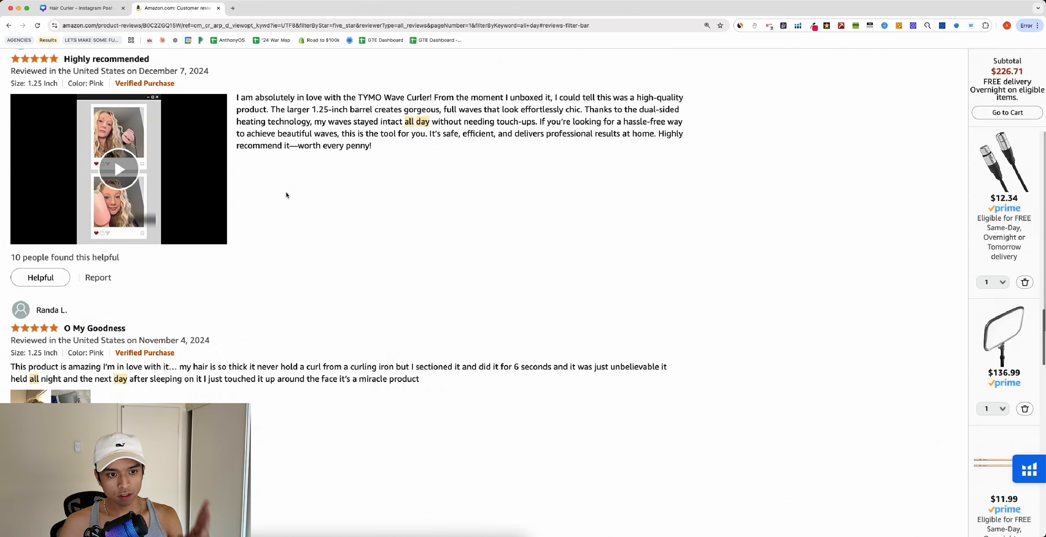
{"action": "scroll", "coordinate": [294, 195], "scroll_direction": "up", "scroll_amount": 5}
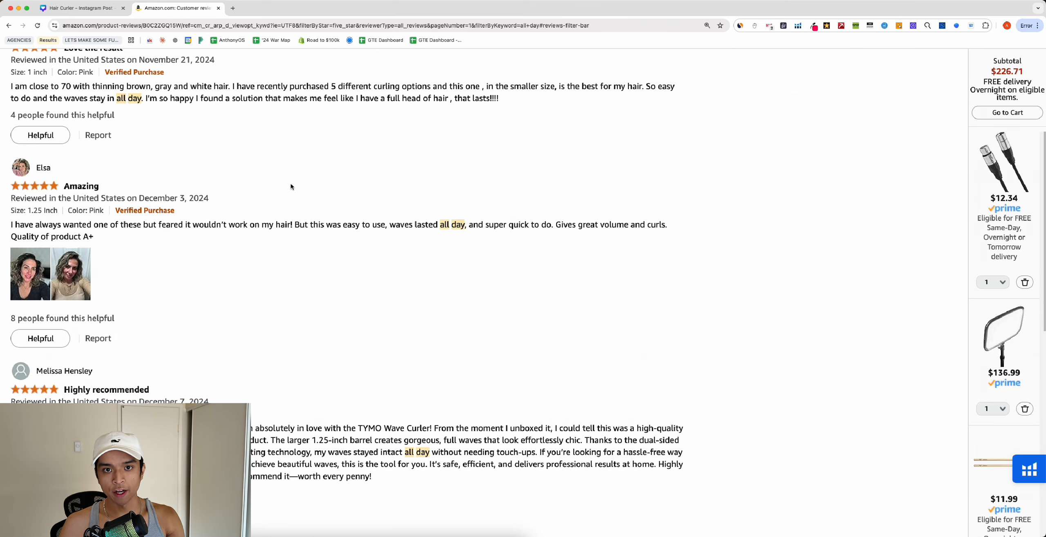
{"action": "left_click", "coordinate": [94, 9]}
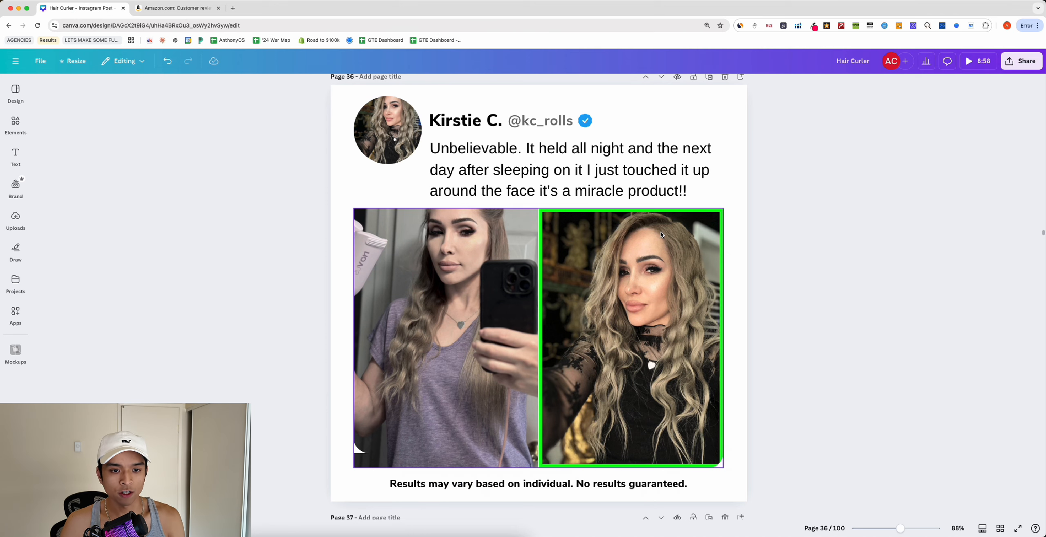
{"action": "scroll", "coordinate": [651, 225], "scroll_direction": "up", "scroll_amount": 2}
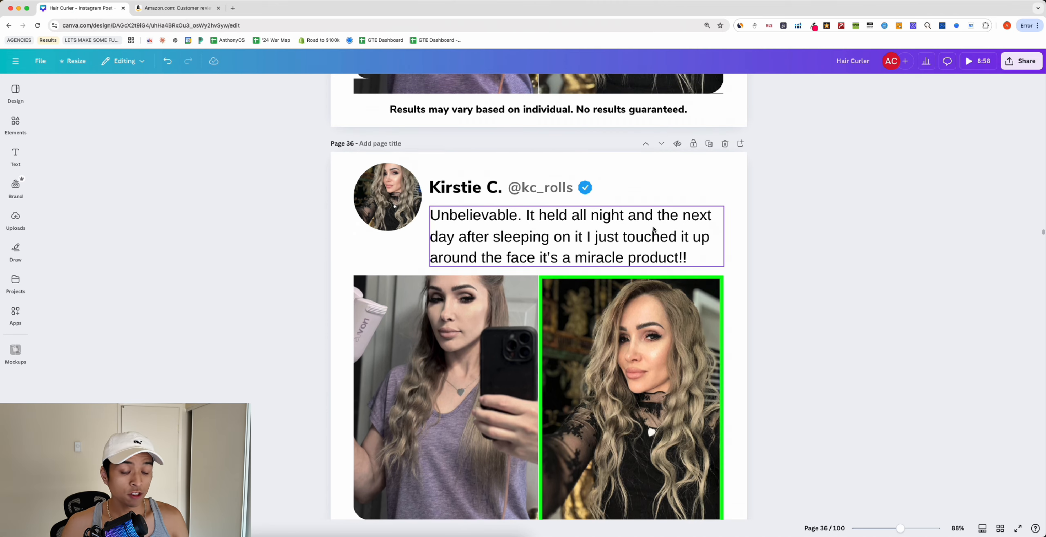
{"action": "scroll", "coordinate": [653, 225], "scroll_direction": "up", "scroll_amount": 1}
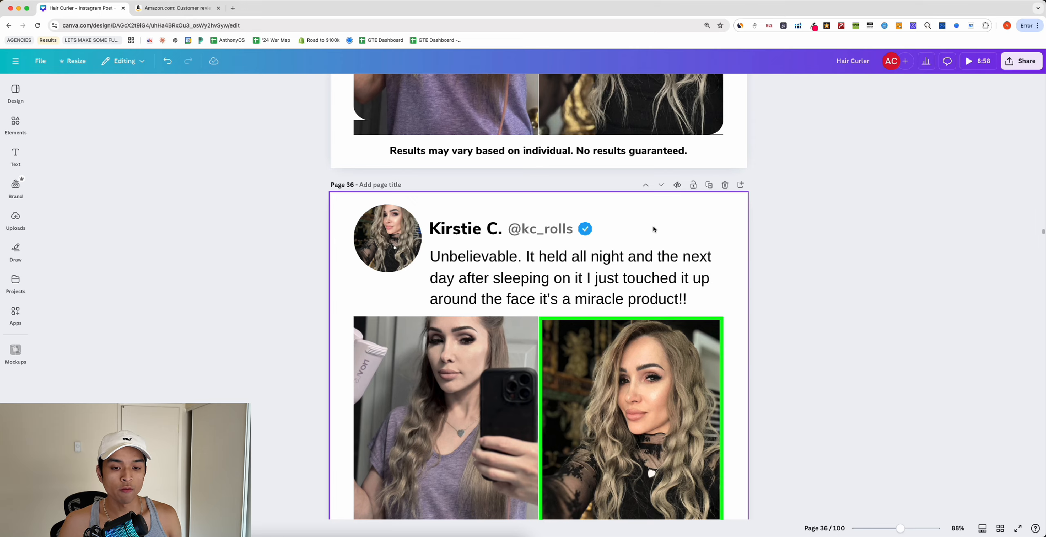
{"action": "scroll", "coordinate": [653, 225], "scroll_direction": "down", "scroll_amount": 3}
{"action": "left_click", "coordinate": [555, 267]}
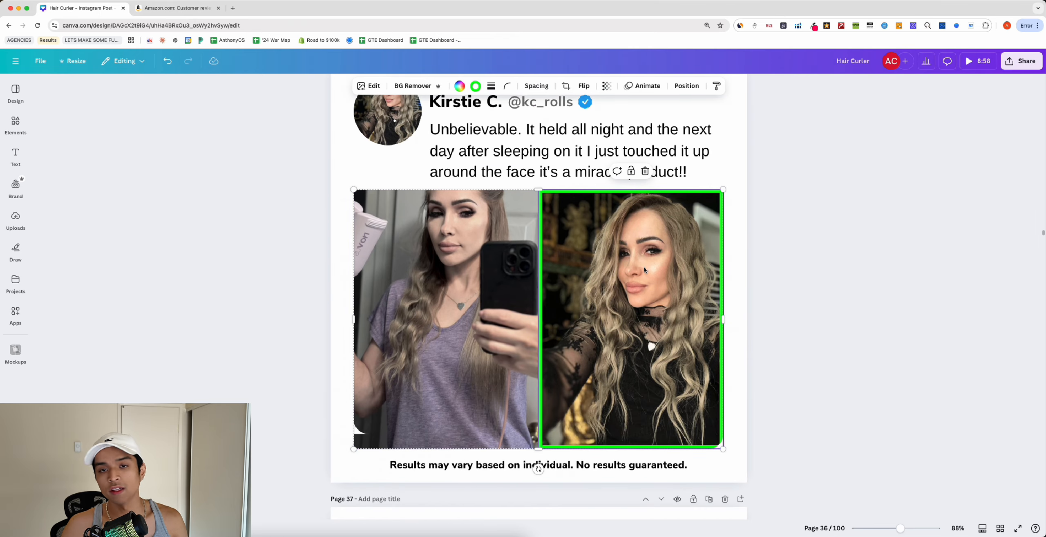
{"action": "left_click", "coordinate": [845, 266]}
Step: Bold "Love how fast it crimps my hair and they stay all day!" in page 34's testimonial
{"action": "scroll", "coordinate": [895, 279], "scroll_direction": "up", "scroll_amount": 9}
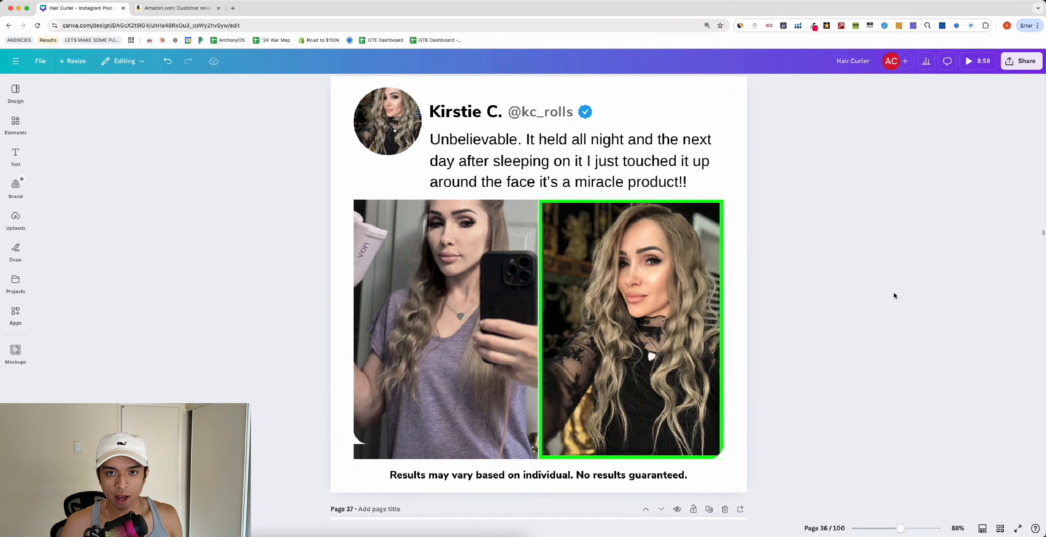
{"action": "scroll", "coordinate": [893, 290], "scroll_direction": "up", "scroll_amount": 15}
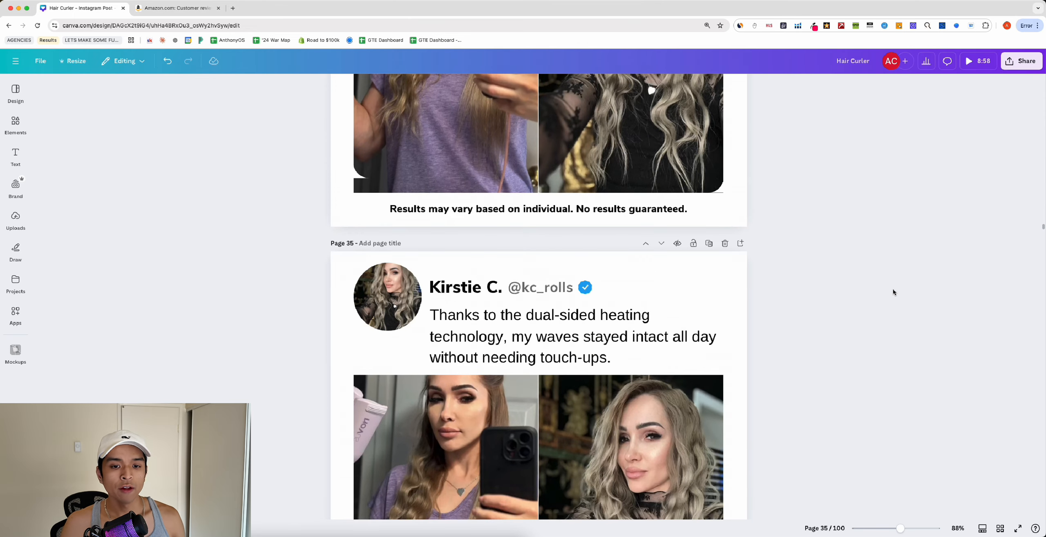
{"action": "left_click", "coordinate": [644, 250]}
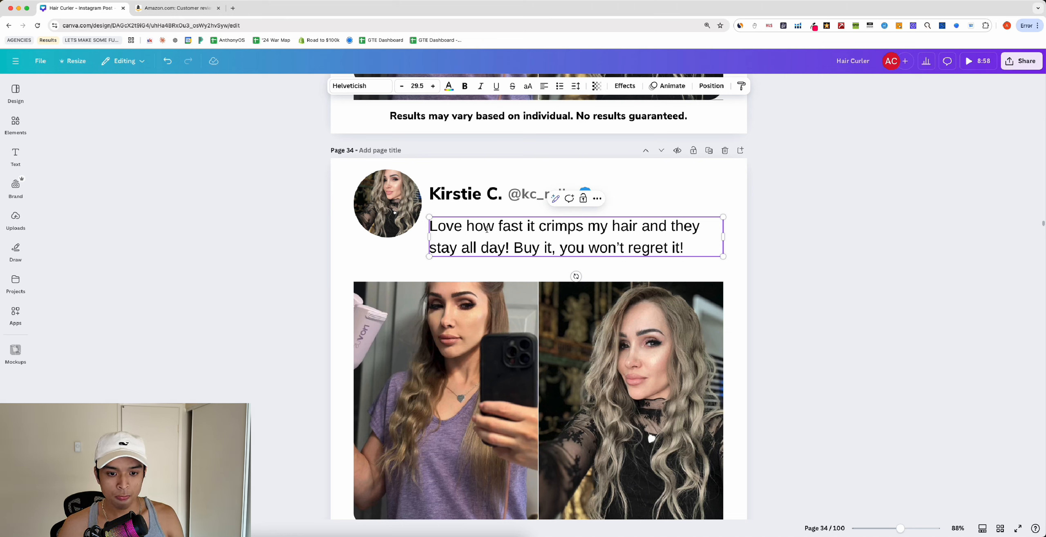
{"action": "left_click_drag", "start_coordinate": [509, 245], "coordinate": [500, 230]}
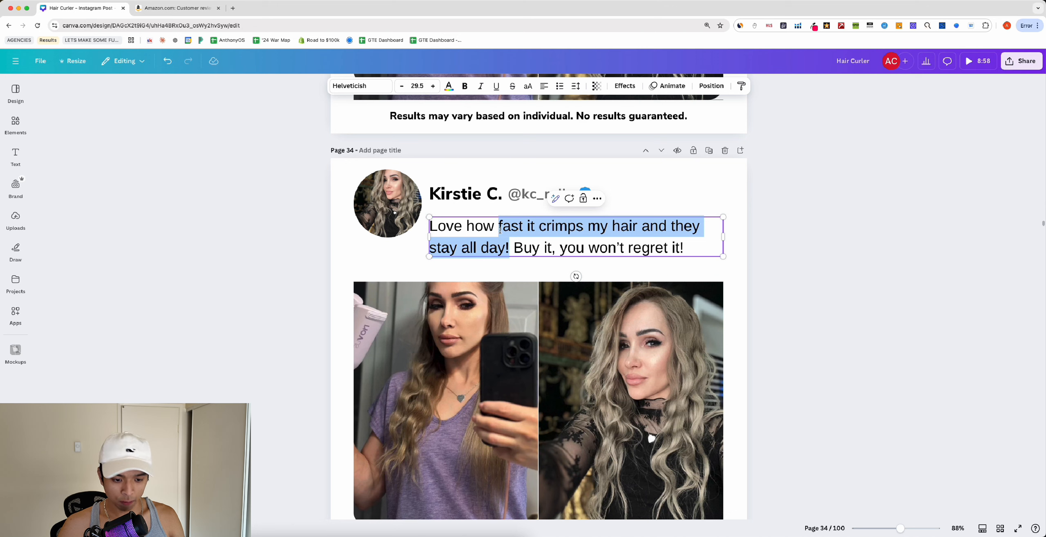
{"action": "key", "text": "super+b"}
{"action": "left_click", "coordinate": [346, 260]}
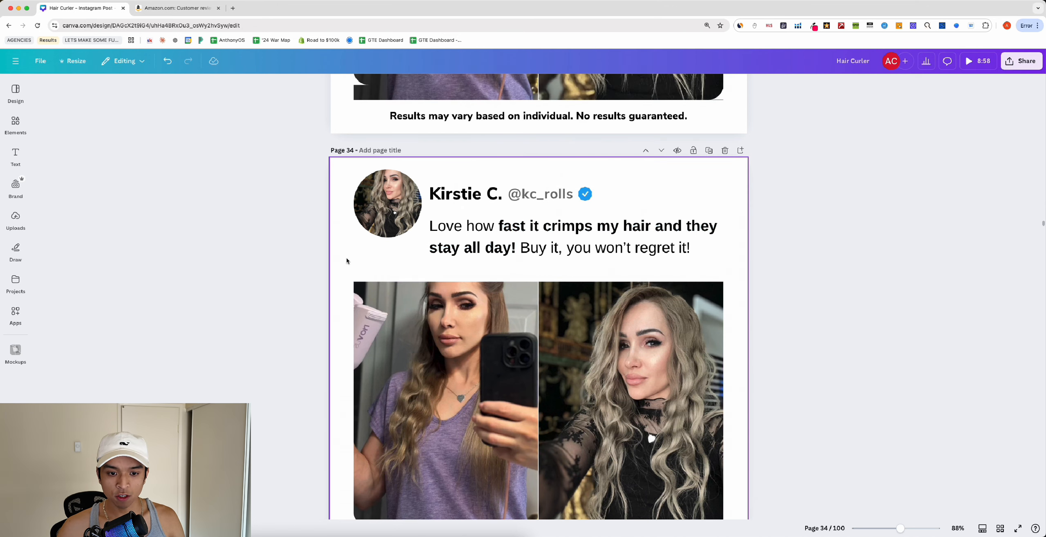
{"action": "left_click", "coordinate": [483, 248]}
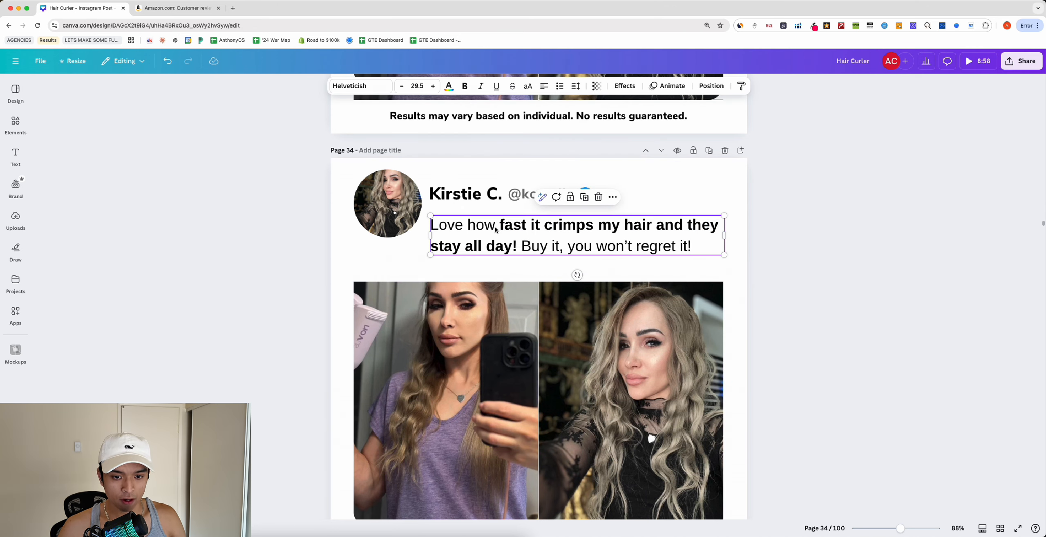
{"action": "left_click_drag", "start_coordinate": [495, 230], "coordinate": [430, 226]}
{"action": "key", "text": "super+b"}
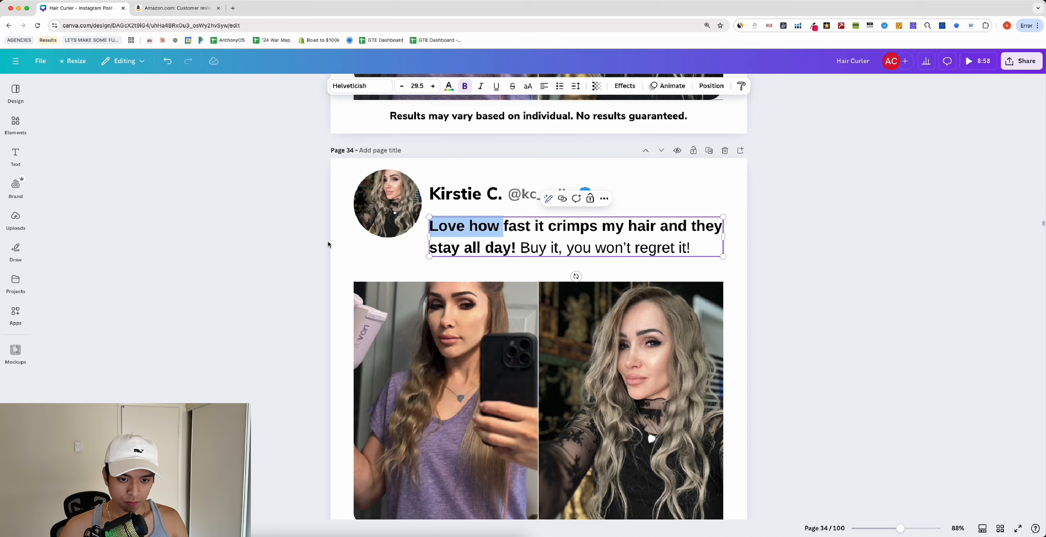
{"action": "left_click", "coordinate": [328, 244]}
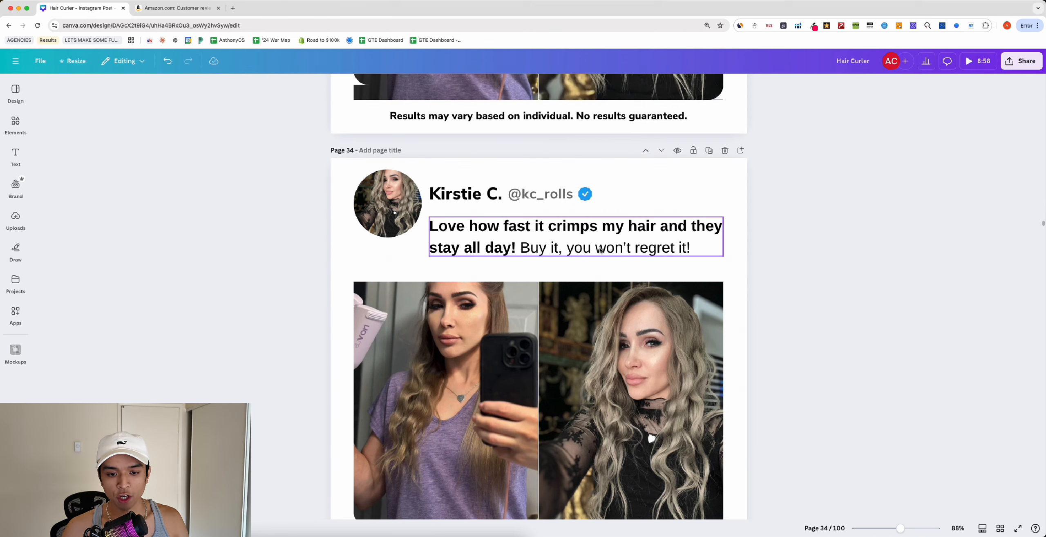
Step: Bold "my waves stayed intact all day without needing touch-ups." in page 35's testimonial
{"action": "scroll", "coordinate": [597, 250], "scroll_direction": "down", "scroll_amount": 12}
{"action": "left_click", "coordinate": [577, 178]}
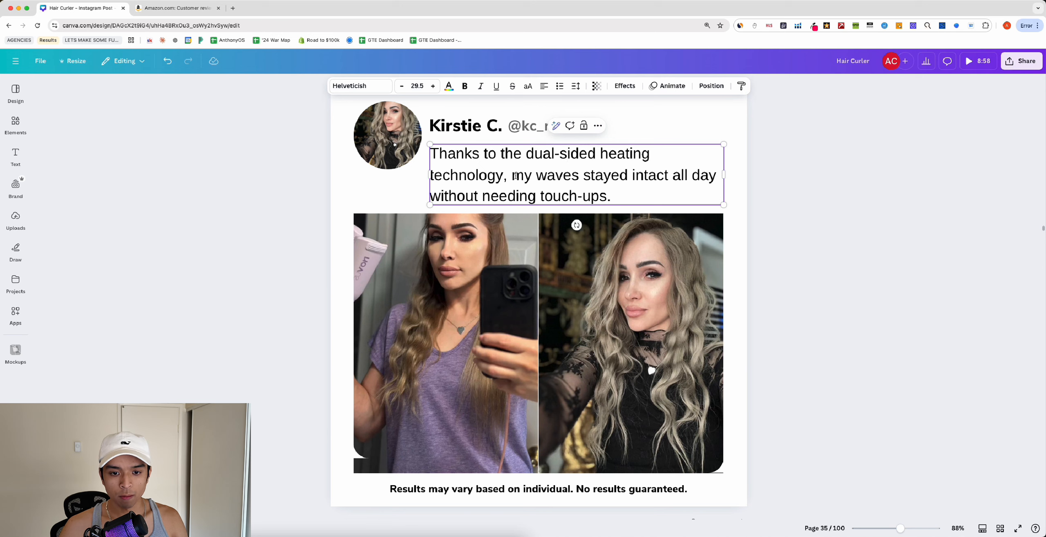
{"action": "left_click_drag", "start_coordinate": [512, 175], "coordinate": [664, 194]}
{"action": "key", "text": "super+b"}
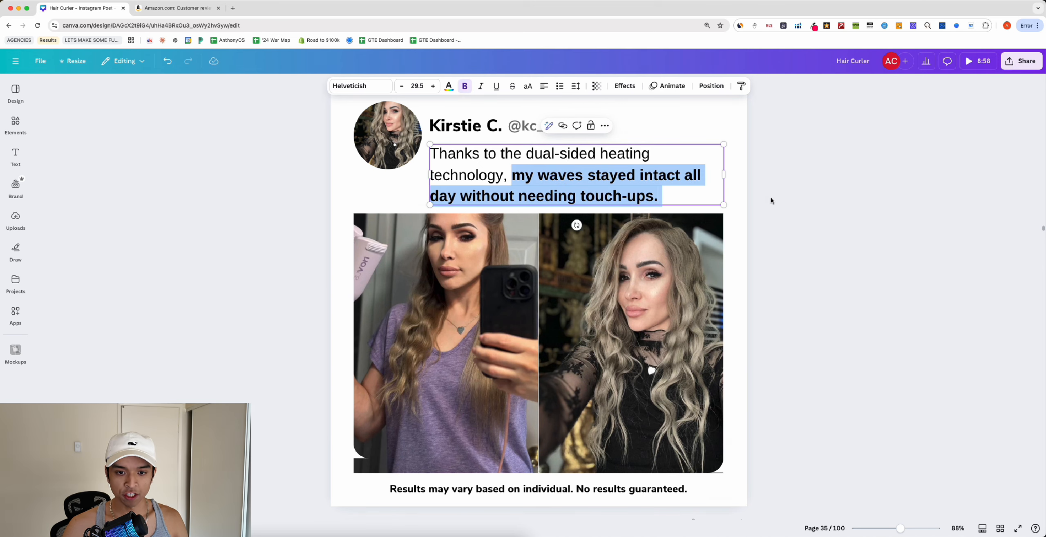
{"action": "left_click", "coordinate": [303, 187]}
Step: Bold "It held all night and the next day after sleeping" in page 36's testimonial
{"action": "scroll", "coordinate": [302, 187], "scroll_direction": "up", "scroll_amount": 5}
{"action": "scroll", "coordinate": [302, 188], "scroll_direction": "up", "scroll_amount": 5}
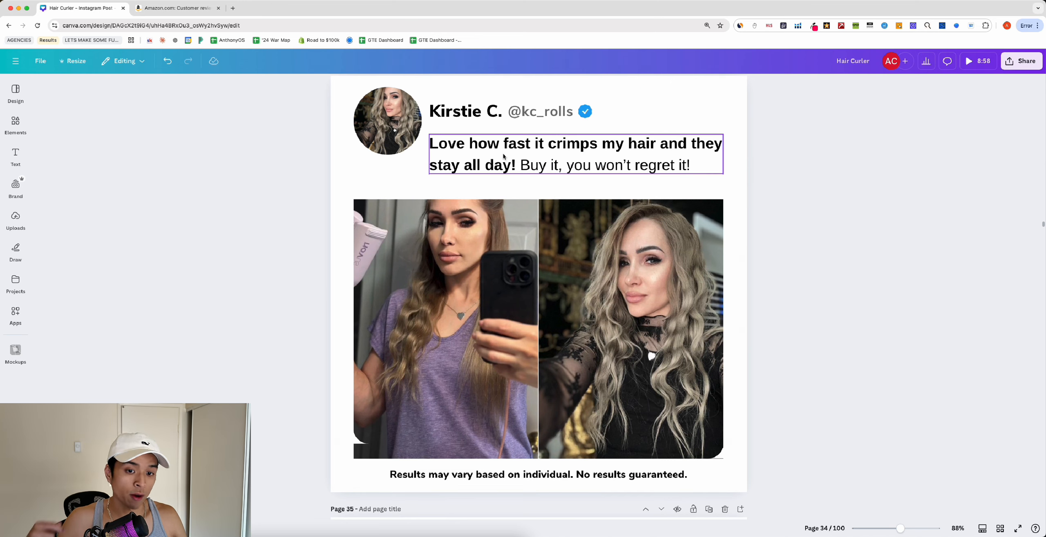
{"action": "scroll", "coordinate": [504, 156], "scroll_direction": "down", "scroll_amount": 10}
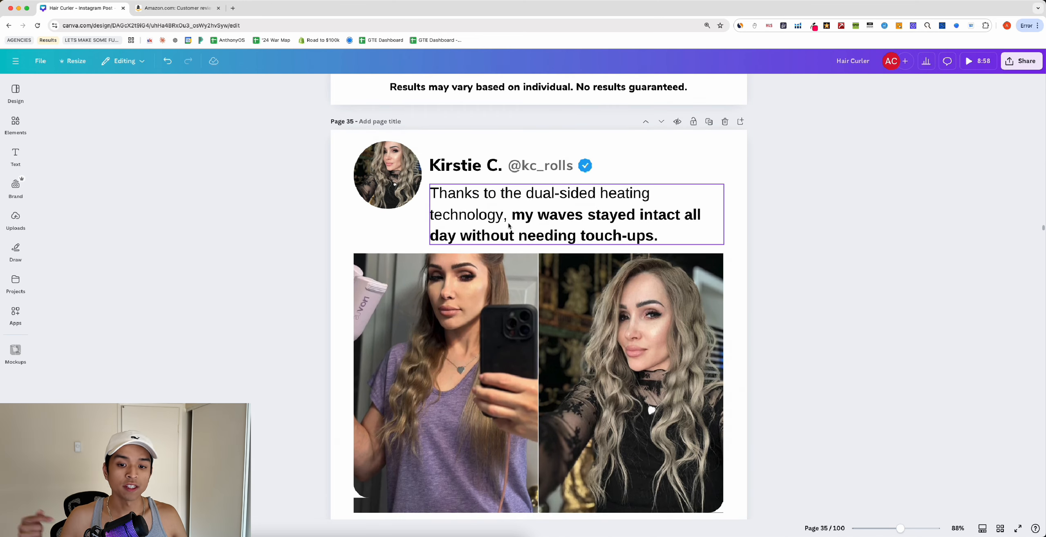
{"action": "scroll", "coordinate": [508, 225], "scroll_direction": "down", "scroll_amount": 1}
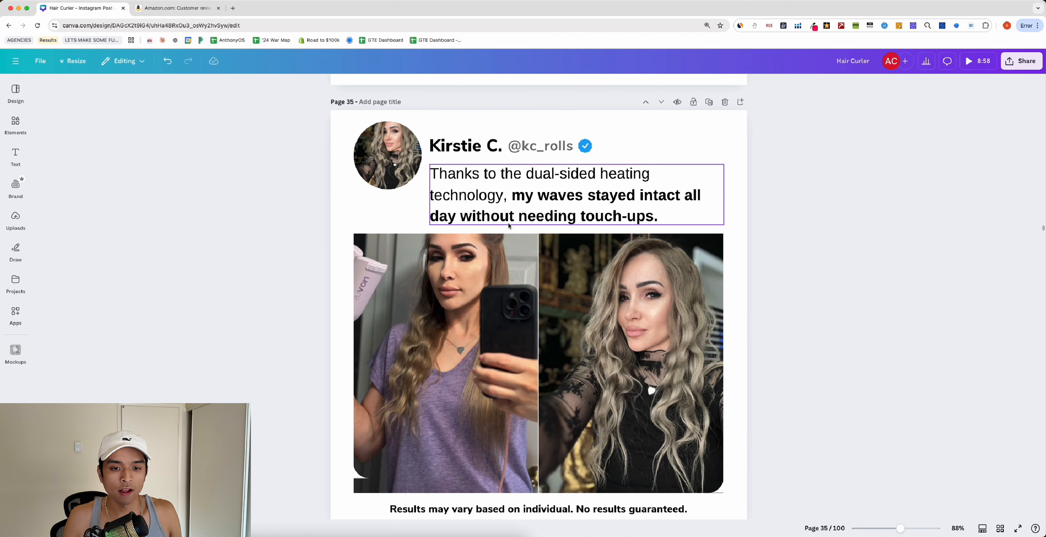
{"action": "scroll", "coordinate": [508, 225], "scroll_direction": "down", "scroll_amount": 8}
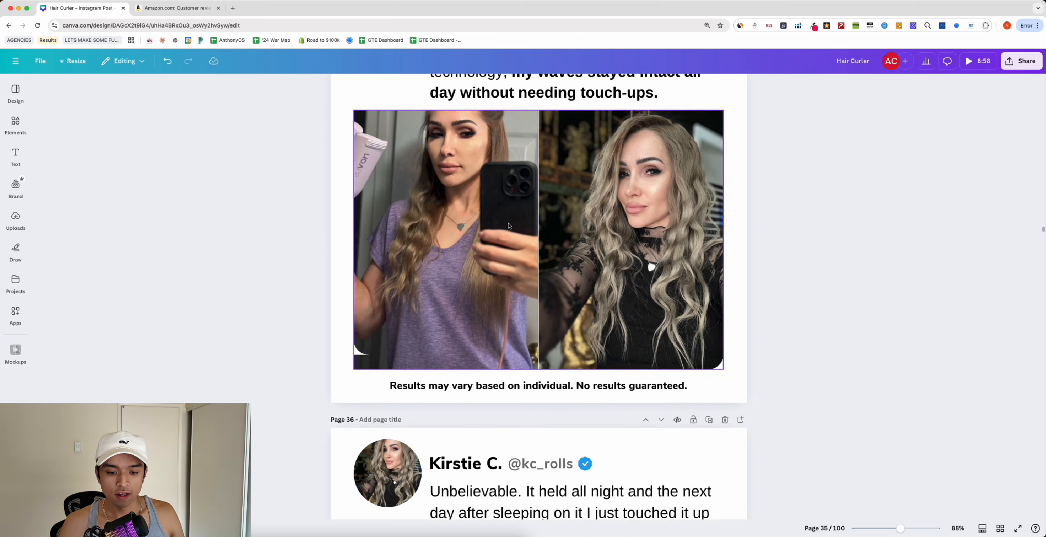
{"action": "left_click", "coordinate": [538, 302]}
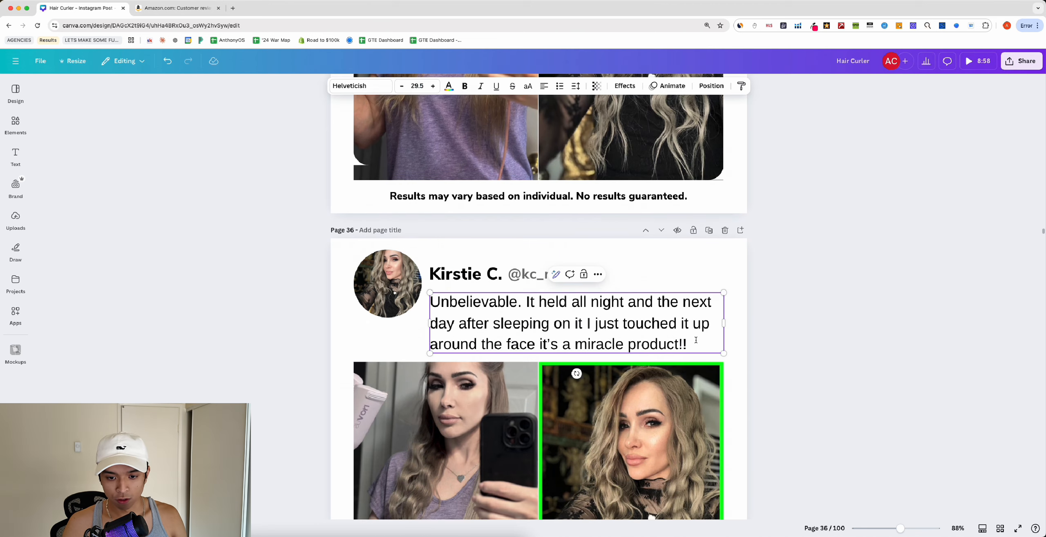
{"action": "left_click_drag", "start_coordinate": [526, 302], "coordinate": [553, 323]}
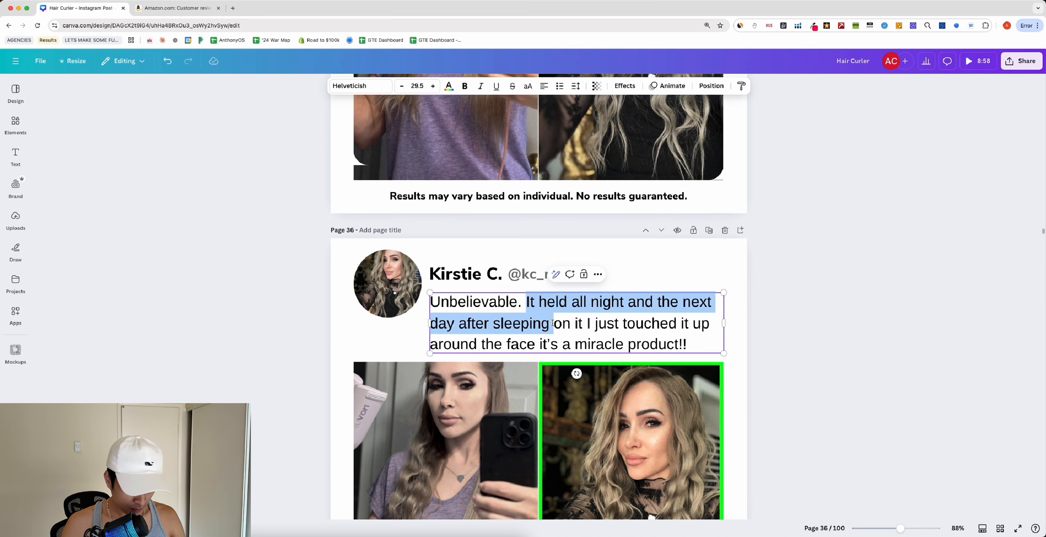
{"action": "key", "text": "super+b"}
{"action": "left_click", "coordinate": [266, 295]}
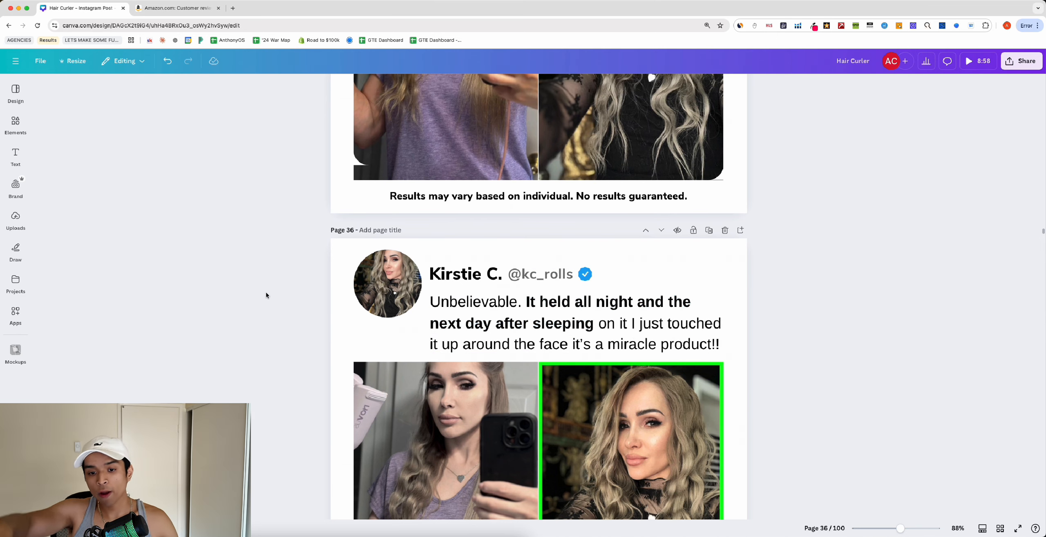
Step: Compare the bolded testimonial phrases and the before and after photos across pages 34, 35 and 36
{"action": "scroll", "coordinate": [266, 295], "scroll_direction": "down", "scroll_amount": 3}
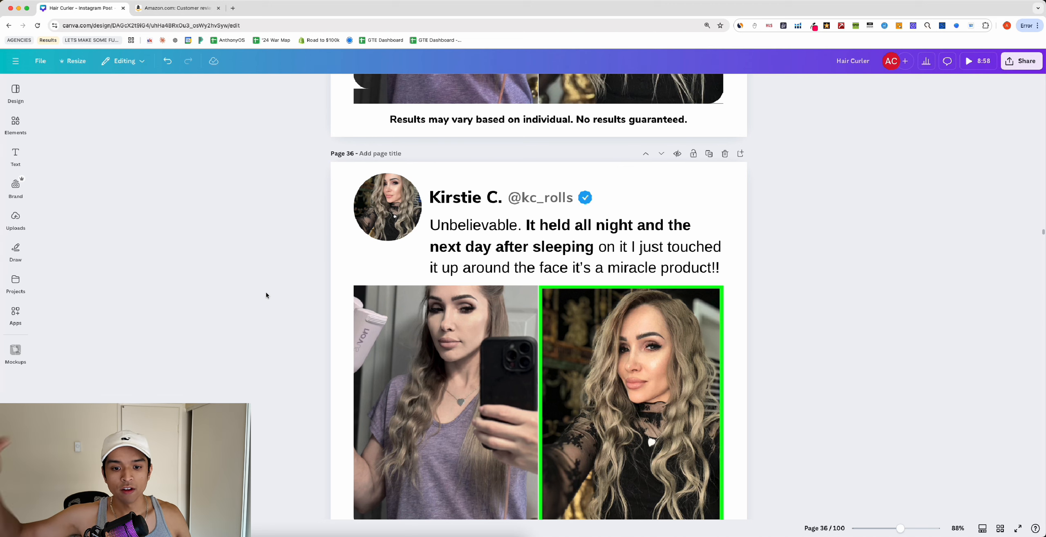
{"action": "scroll", "coordinate": [266, 295], "scroll_direction": "down", "scroll_amount": 2}
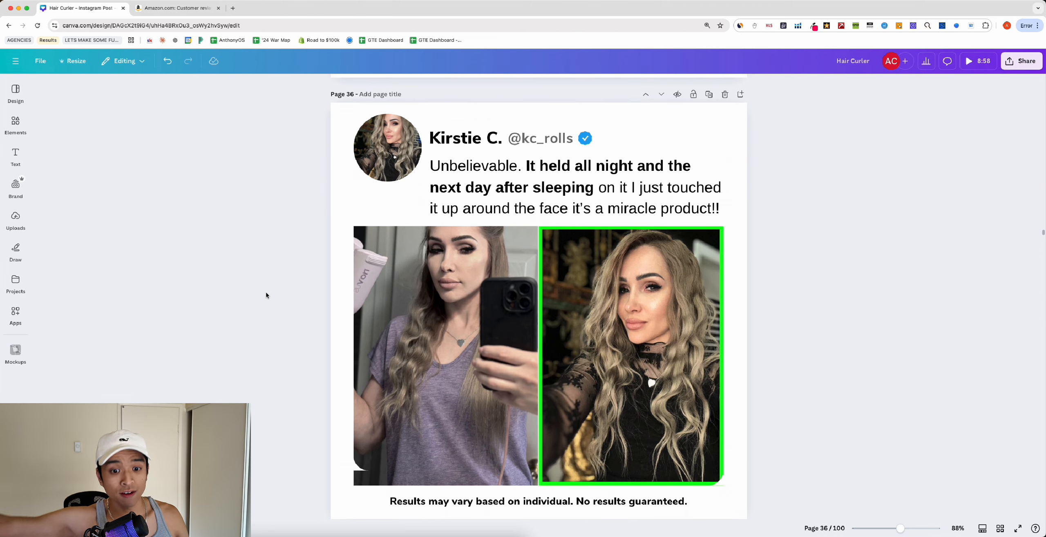
{"action": "scroll", "coordinate": [266, 295], "scroll_direction": "up", "scroll_amount": 10}
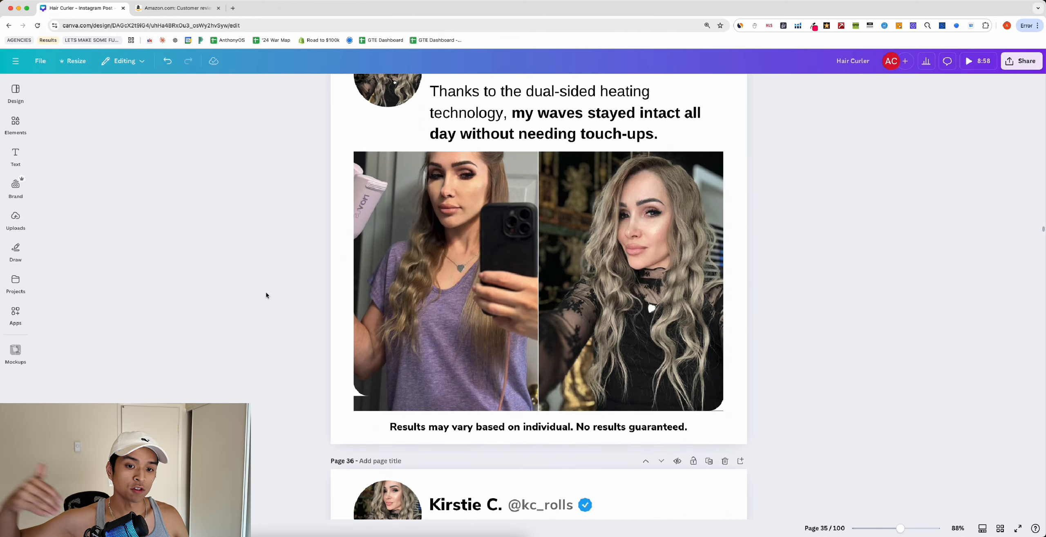
{"action": "scroll", "coordinate": [266, 295], "scroll_direction": "up", "scroll_amount": 2}
{"action": "scroll", "coordinate": [266, 295], "scroll_direction": "up", "scroll_amount": 8}
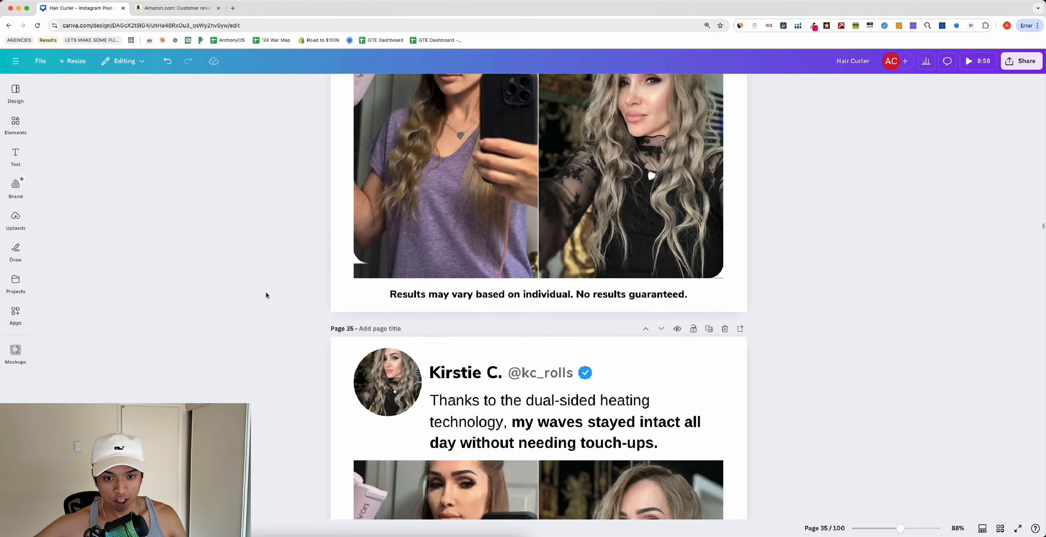
{"action": "scroll", "coordinate": [266, 295], "scroll_direction": "up", "scroll_amount": 8}
{"action": "scroll", "coordinate": [266, 295], "scroll_direction": "down", "scroll_amount": 3}
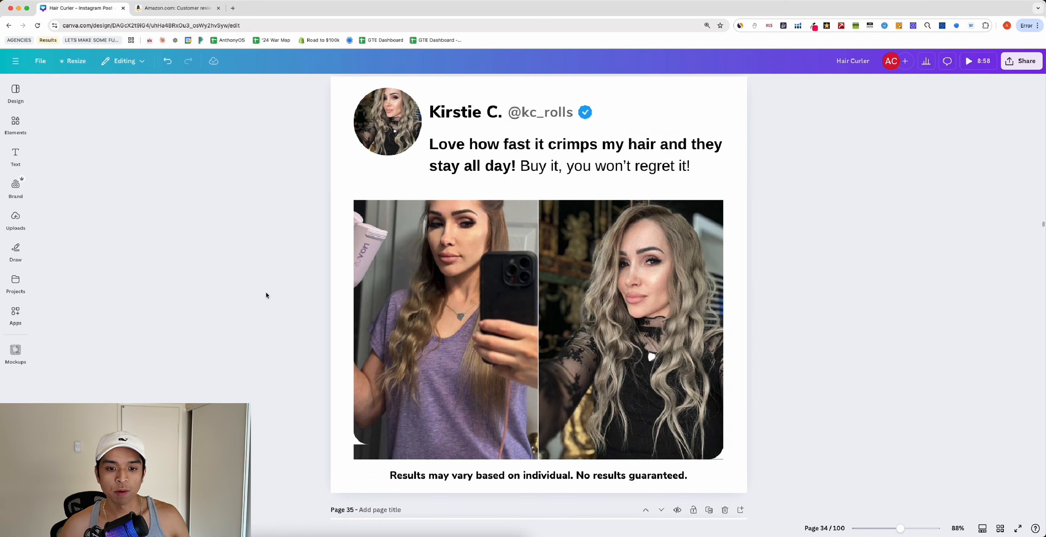
{"action": "scroll", "coordinate": [266, 295], "scroll_direction": "down", "scroll_amount": 3}
{"action": "scroll", "coordinate": [266, 295], "scroll_direction": "up", "scroll_amount": 2}
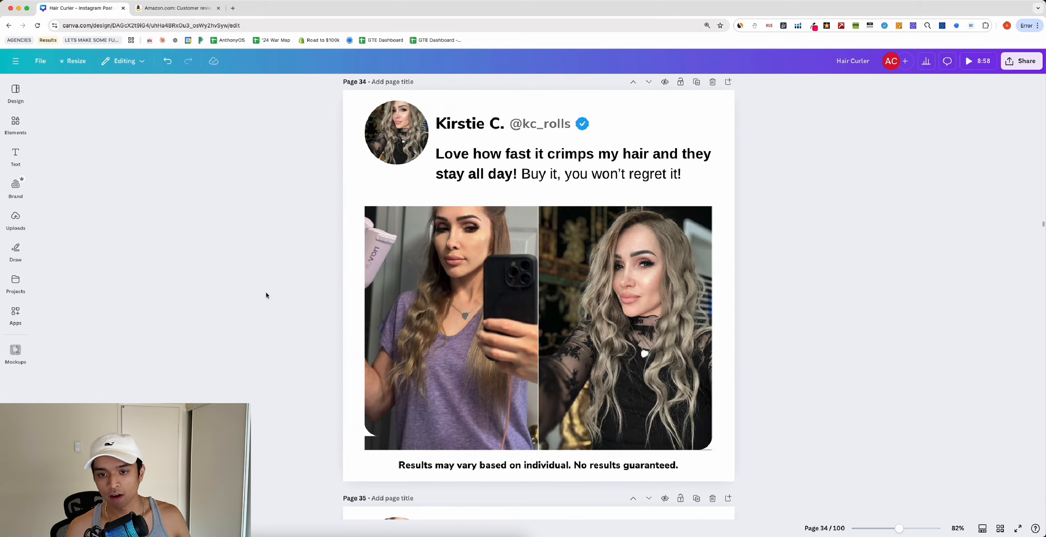
{"action": "scroll", "coordinate": [266, 295], "scroll_direction": "down", "scroll_amount": 5}
{"action": "scroll", "coordinate": [266, 295], "scroll_direction": "down", "scroll_amount": 8}
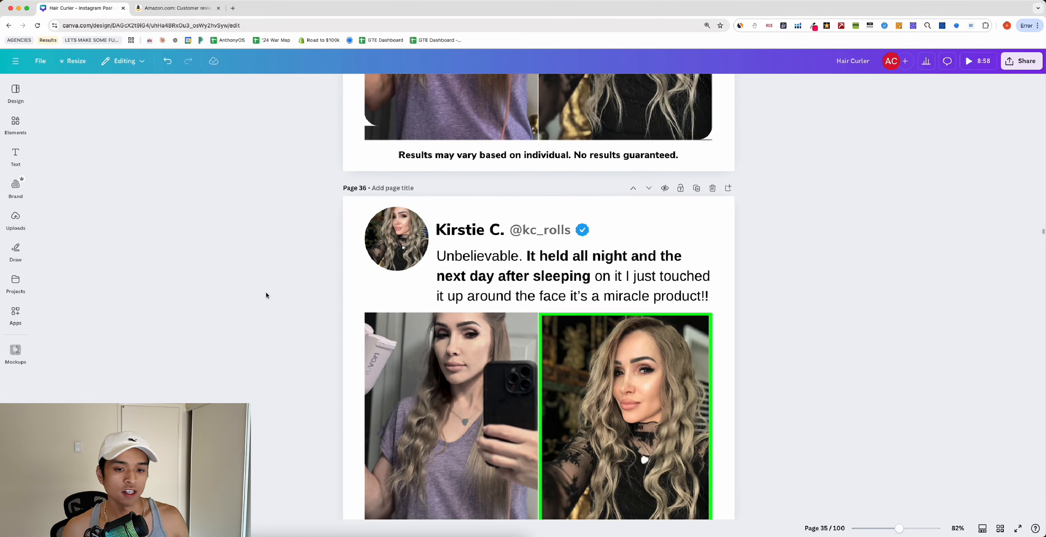